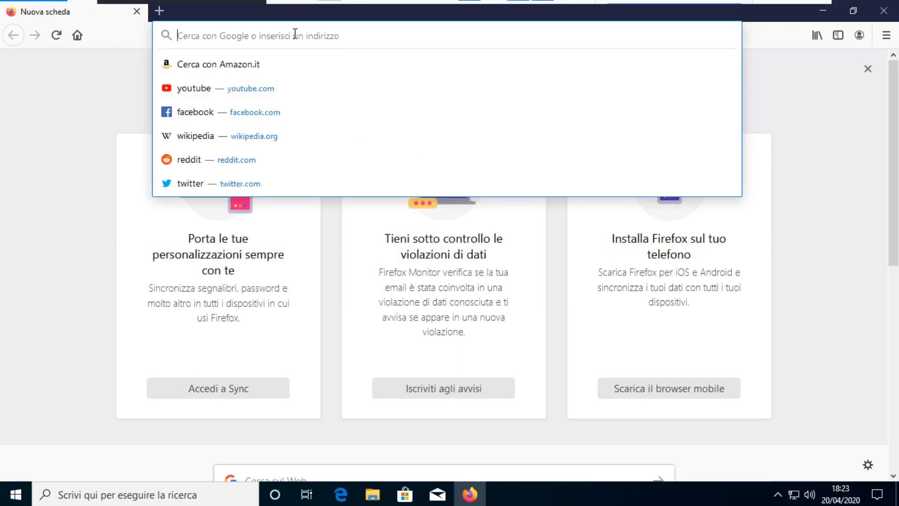
# Step: Go to google.it and run a web search for "obs studio"
pyautogui.write('google.i')
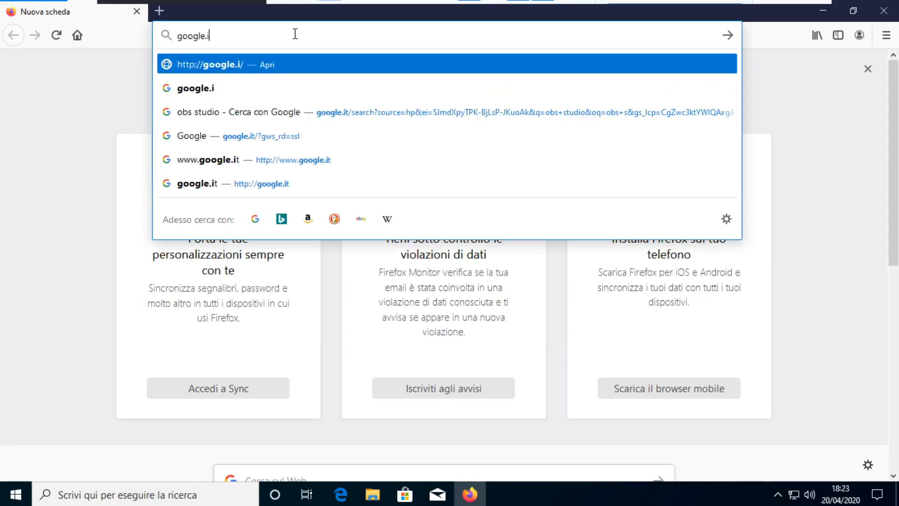
pyautogui.write('t')
pyautogui.press('Return')
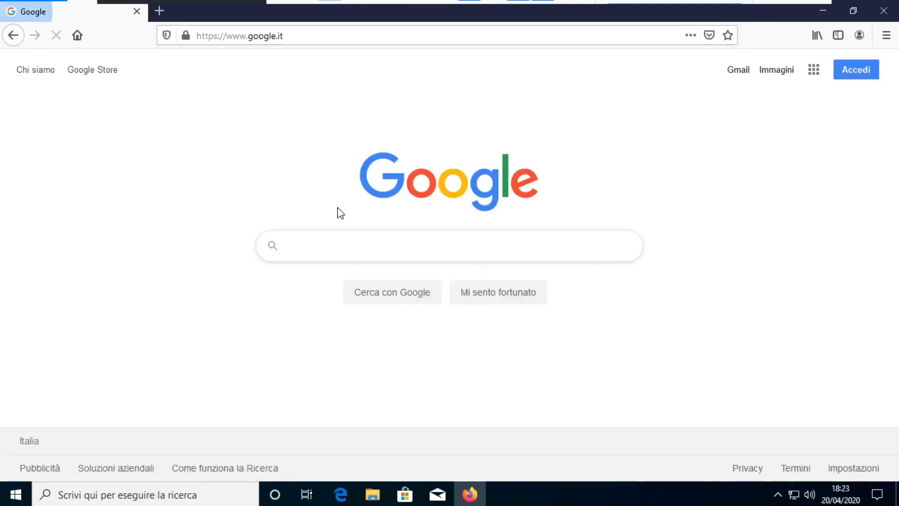
pyautogui.click(340, 241)
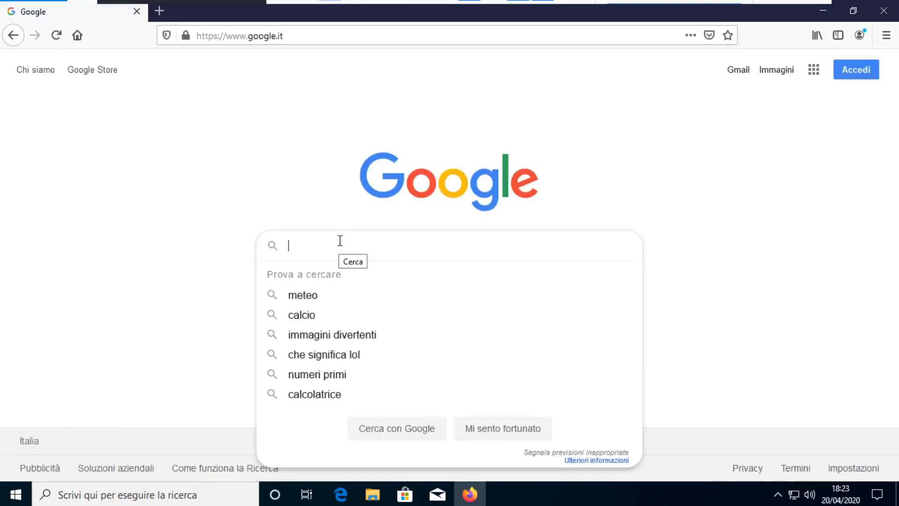
pyautogui.write('obs ')
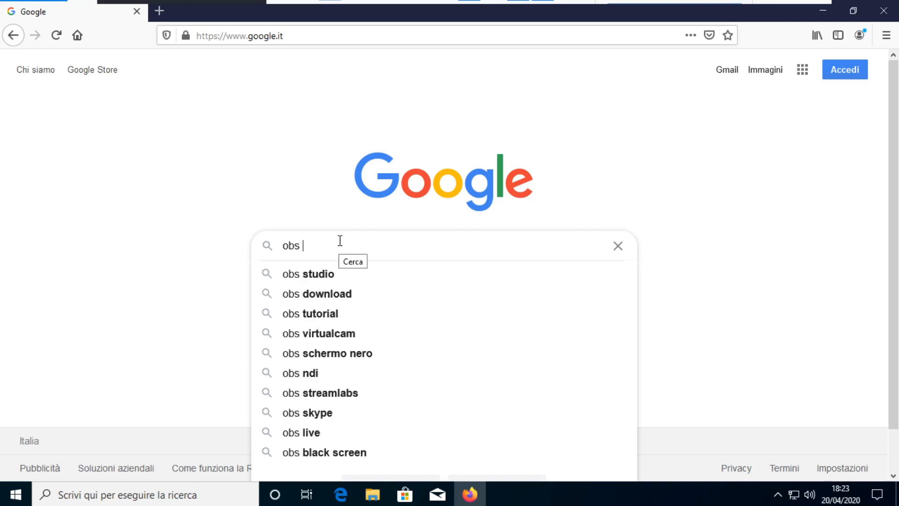
pyautogui.write('studio')
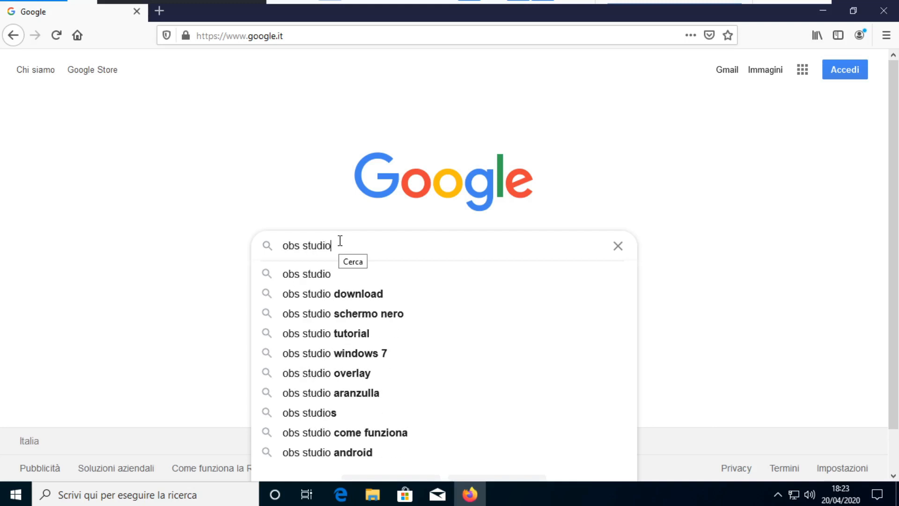
pyautogui.press('Return')
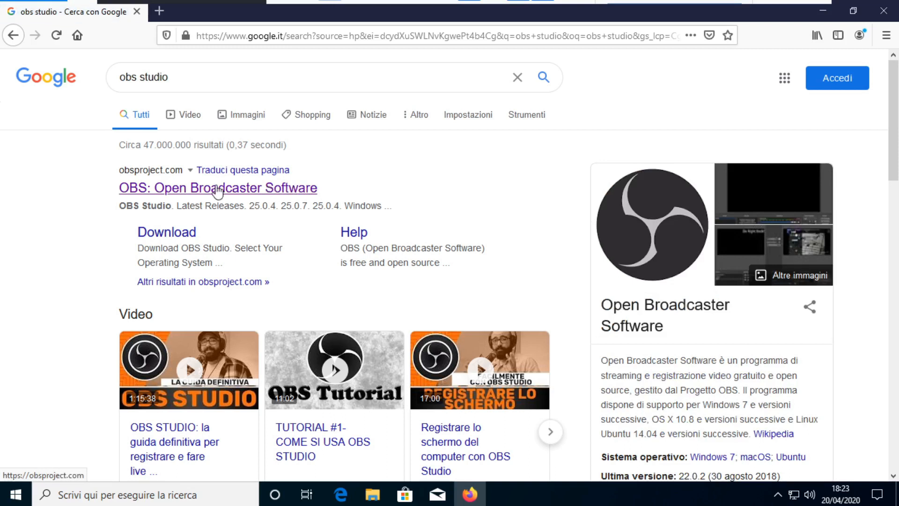
# Step: Open the official obsproject.com site from the results and save the Windows installer of OBS Studio
pyautogui.click(247, 199)
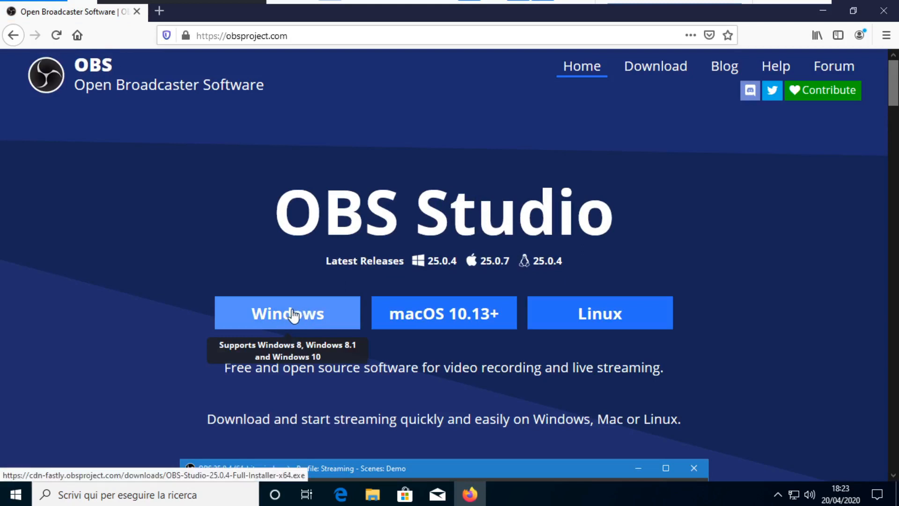
pyautogui.click(302, 316)
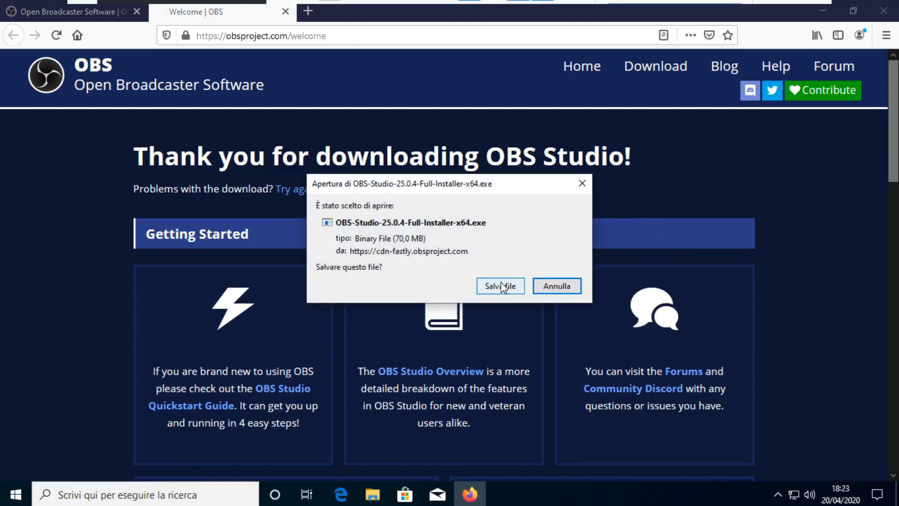
pyautogui.click(502, 285)
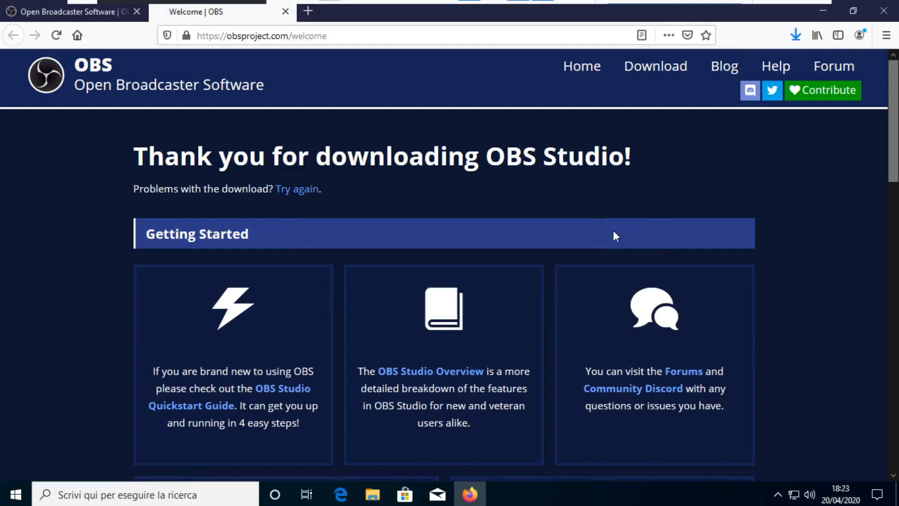
# Step: Run the downloaded OBS Studio installer, allow it to make changes, accept the license and install to C:\Program Files\obs-studio
pyautogui.click(796, 36)
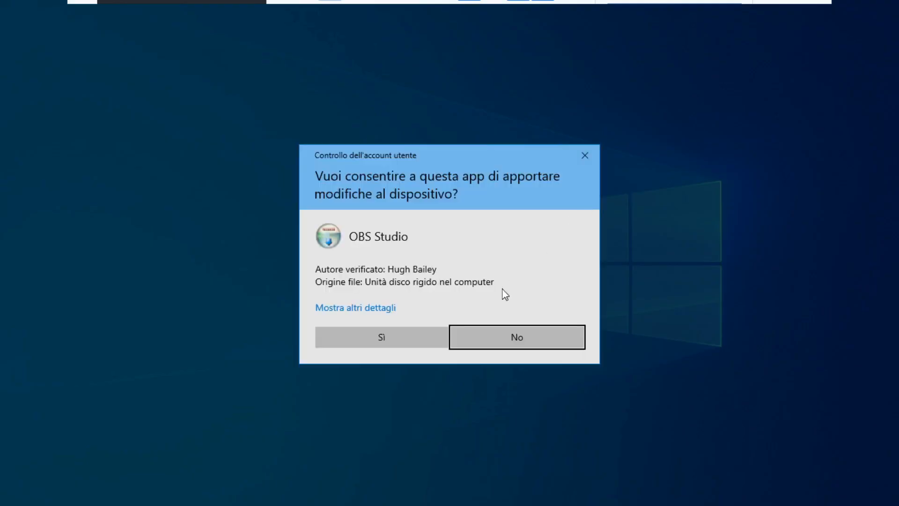
pyautogui.click(408, 336)
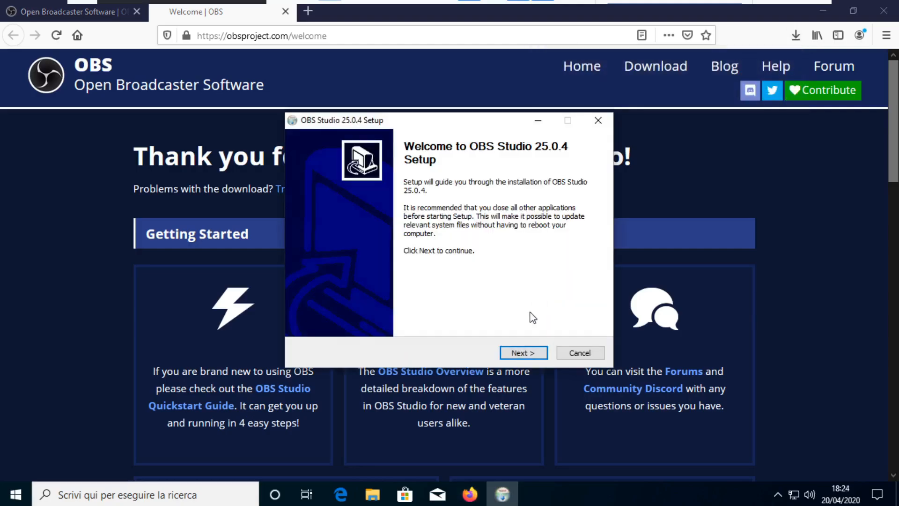
pyautogui.click(522, 353)
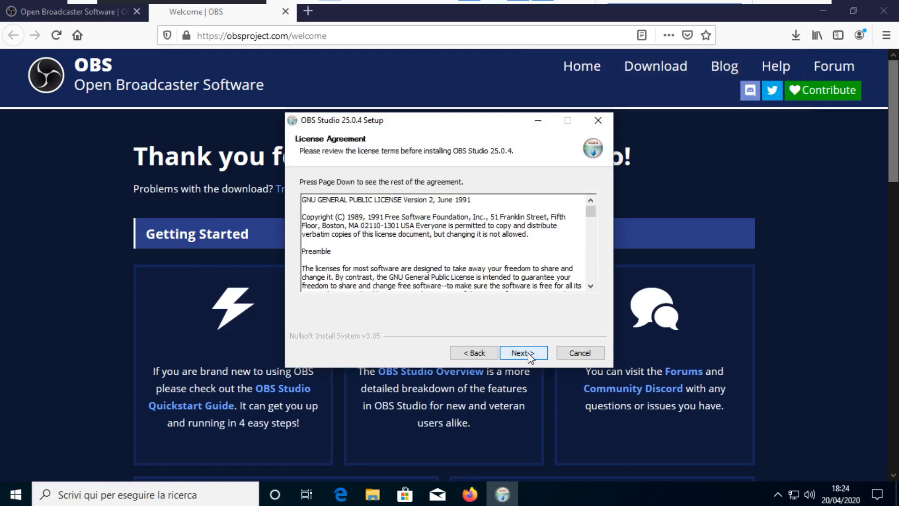
pyautogui.click(524, 352)
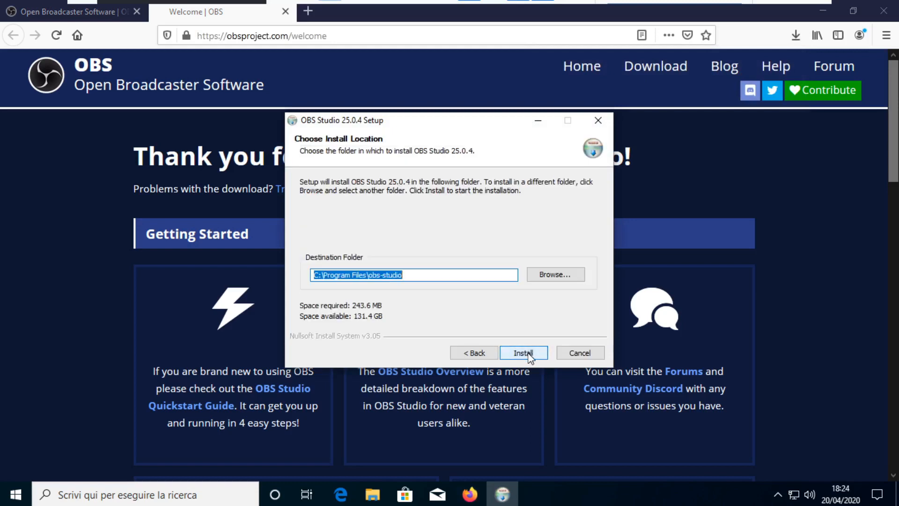
pyautogui.click(527, 354)
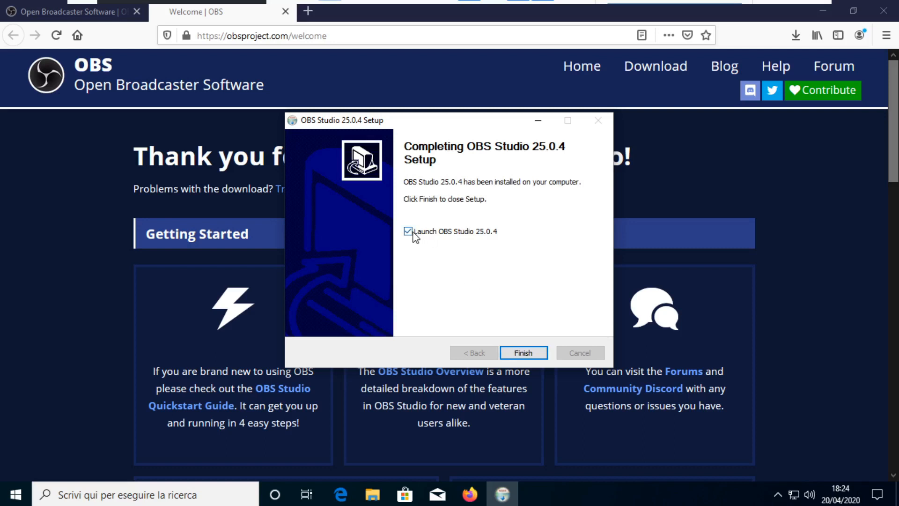
# Step: Finish the setup with the option to launch OBS Studio disabled, and close the browser with all its tabs
pyautogui.click(414, 233)
pyautogui.click(531, 358)
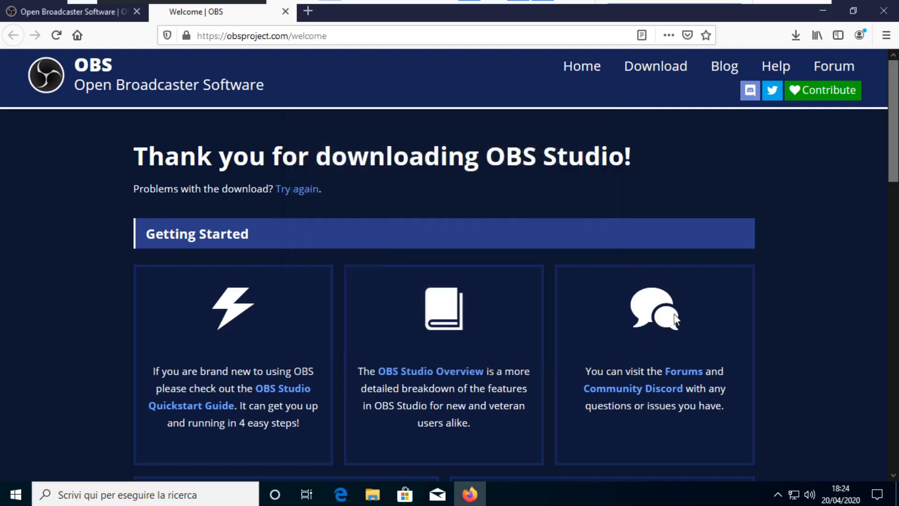
pyautogui.click(884, 14)
pyautogui.click(353, 249)
pyautogui.click(418, 270)
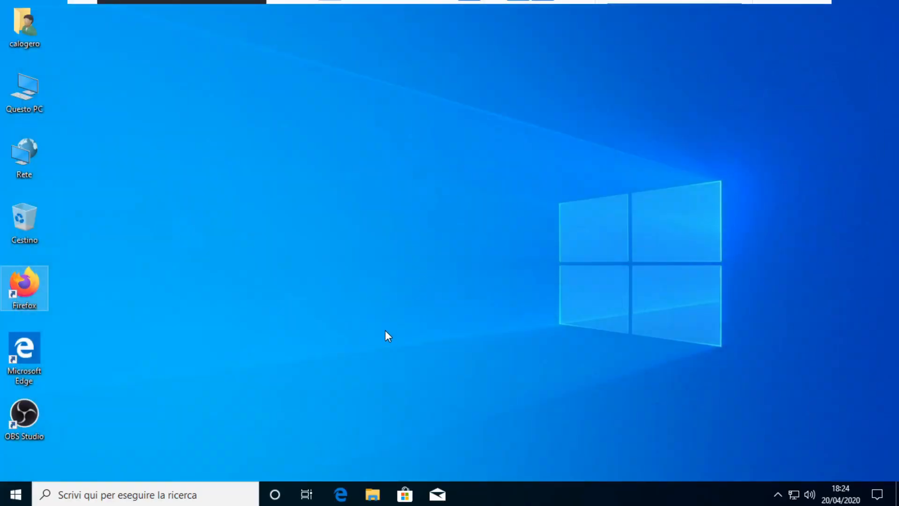
# Step: Launch OBS Studio, run the auto-configuration wizard optimized for recording only with the default video settings, and apply the suggested settings
pyautogui.doubleClick(26, 413)
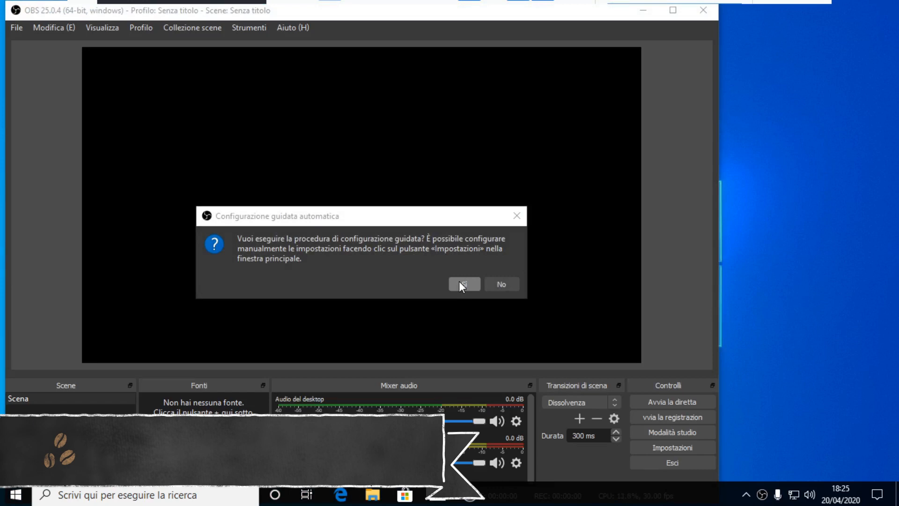
pyautogui.click(460, 283)
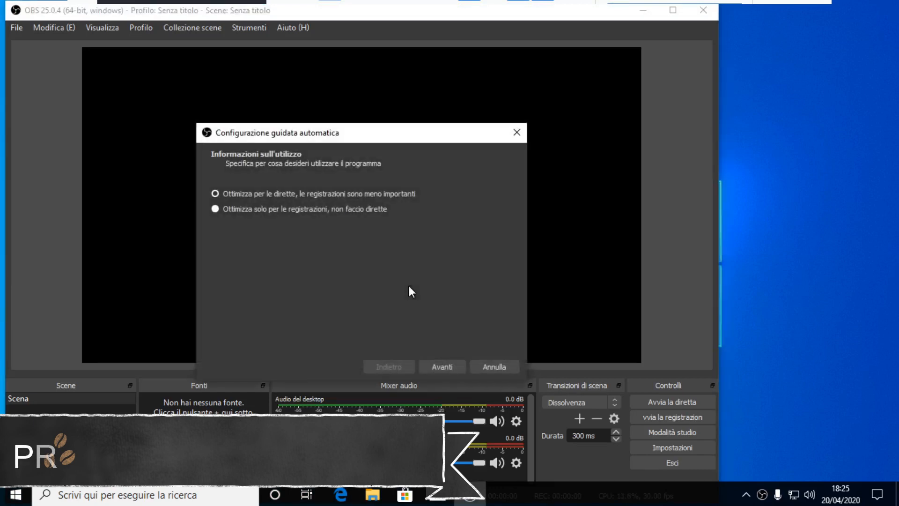
pyautogui.click(257, 209)
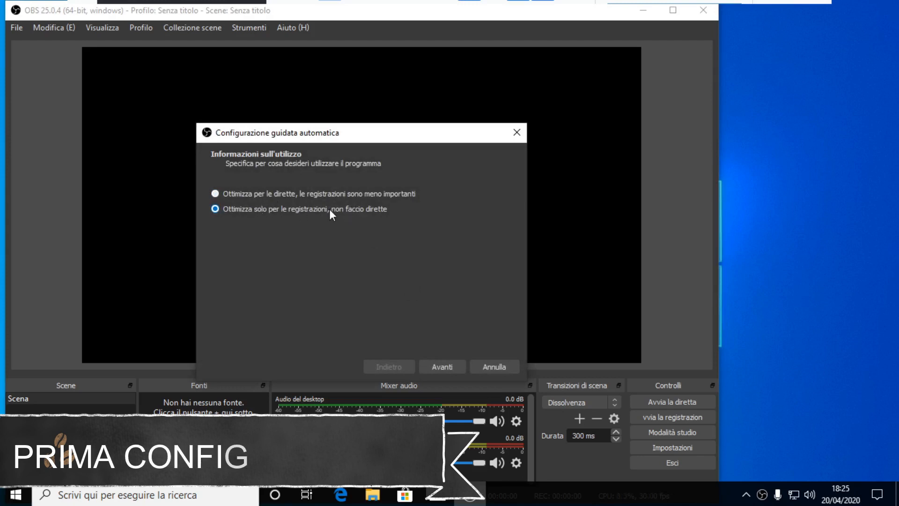
pyautogui.click(449, 368)
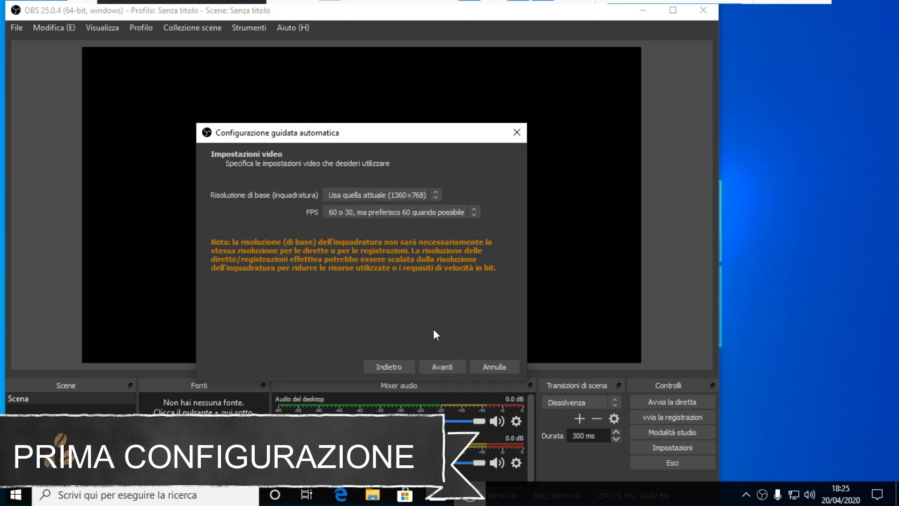
pyautogui.click(448, 366)
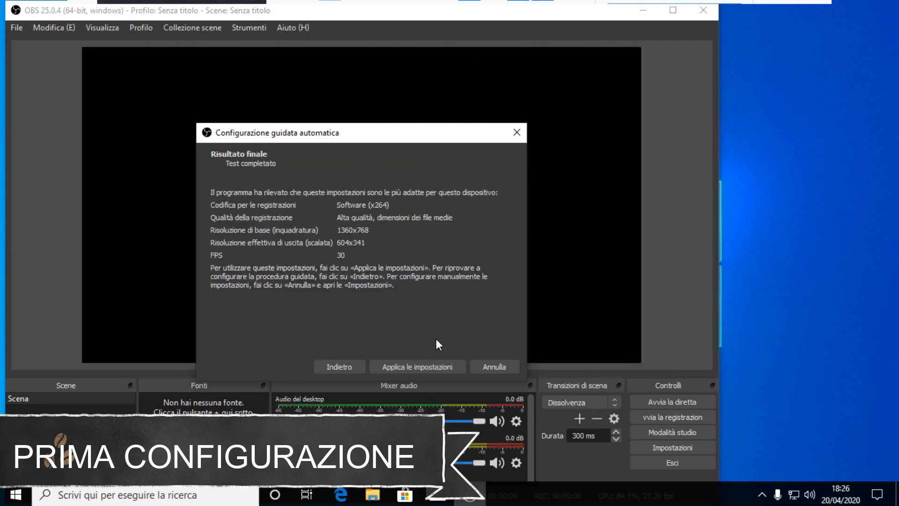
pyautogui.click(429, 366)
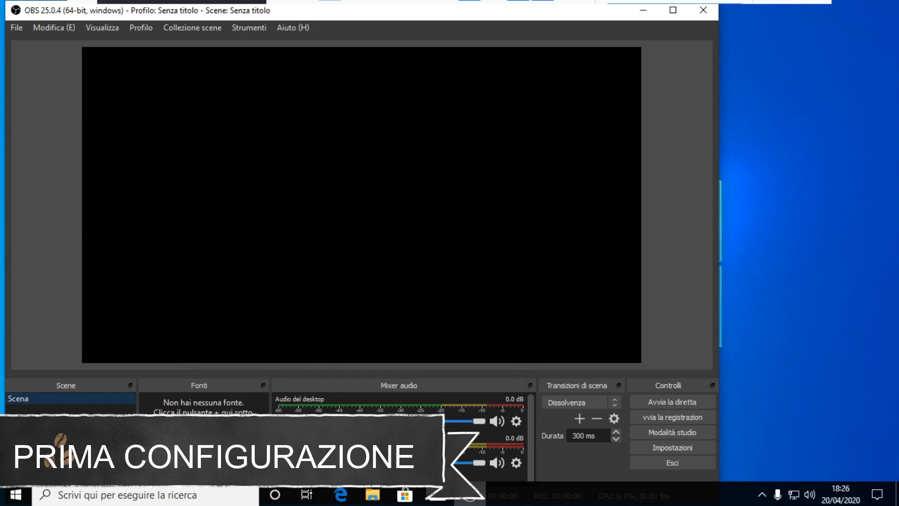
# Step: Maximize the OBS window and add a new "Cattura lo schermo" source for Schermo 1 with cursor capture enabled
pyautogui.click(673, 10)
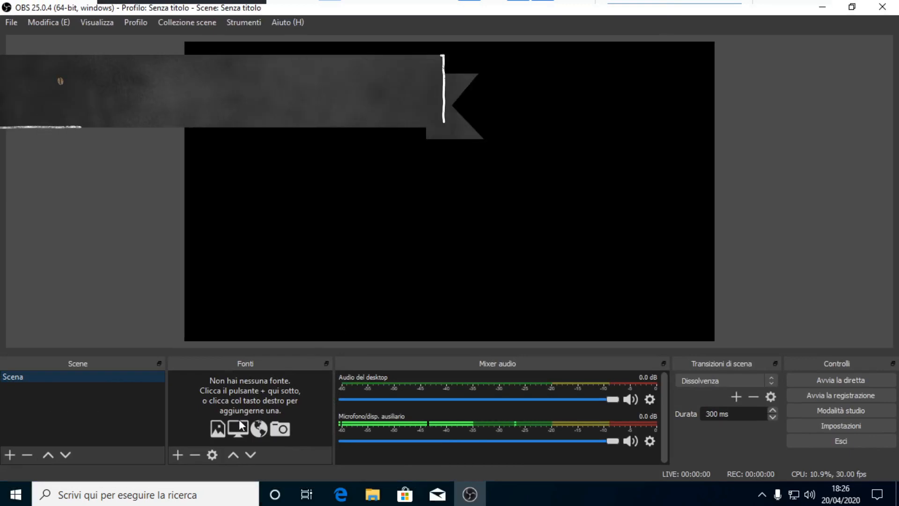
pyautogui.click(178, 458)
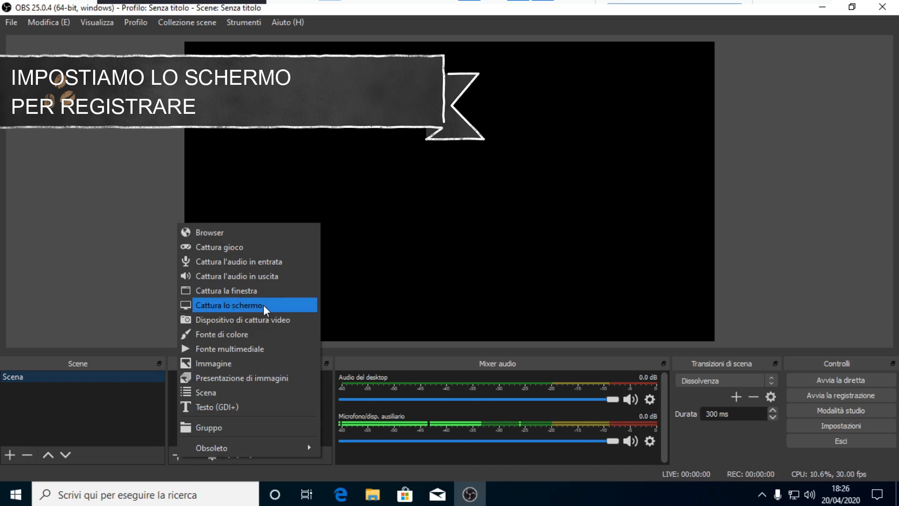
pyautogui.click(263, 305)
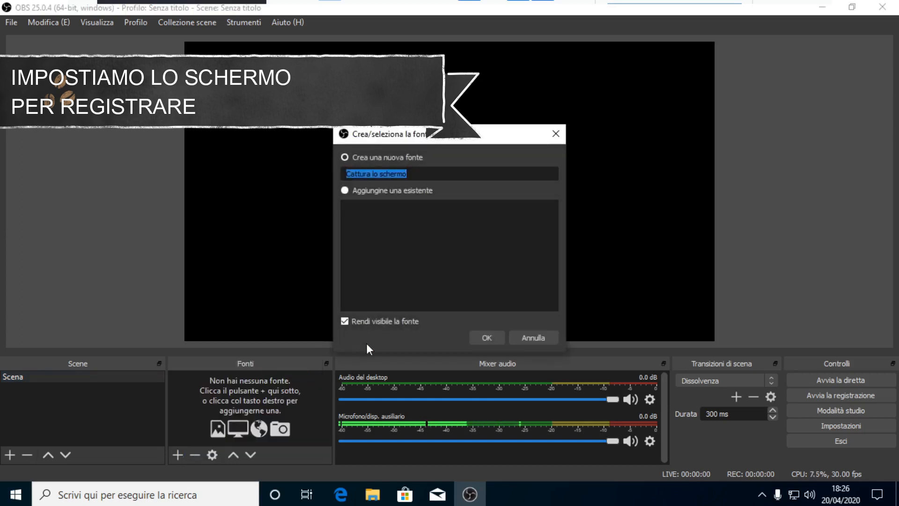
pyautogui.click(487, 338)
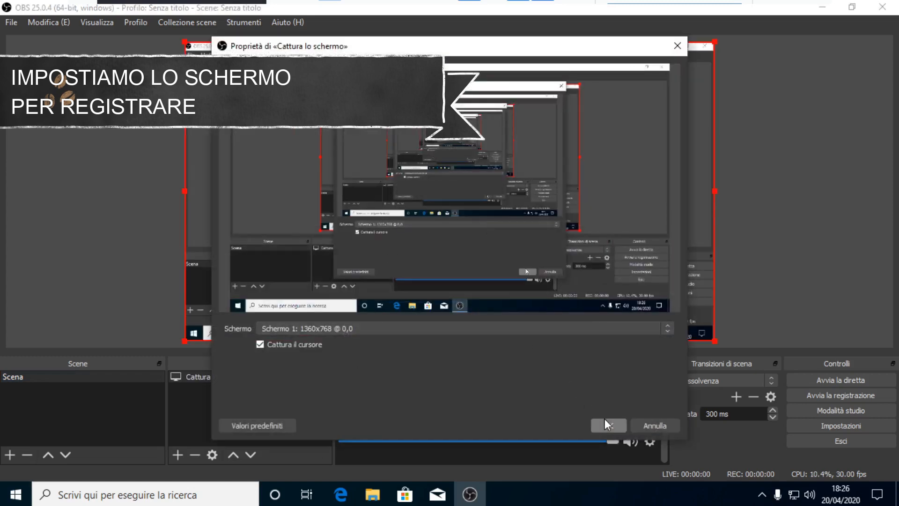
pyautogui.click(607, 425)
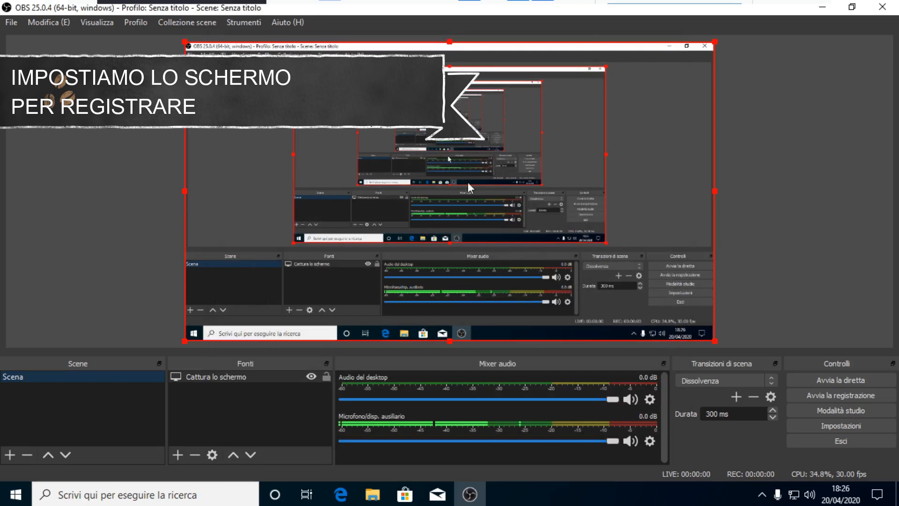
pyautogui.click(759, 179)
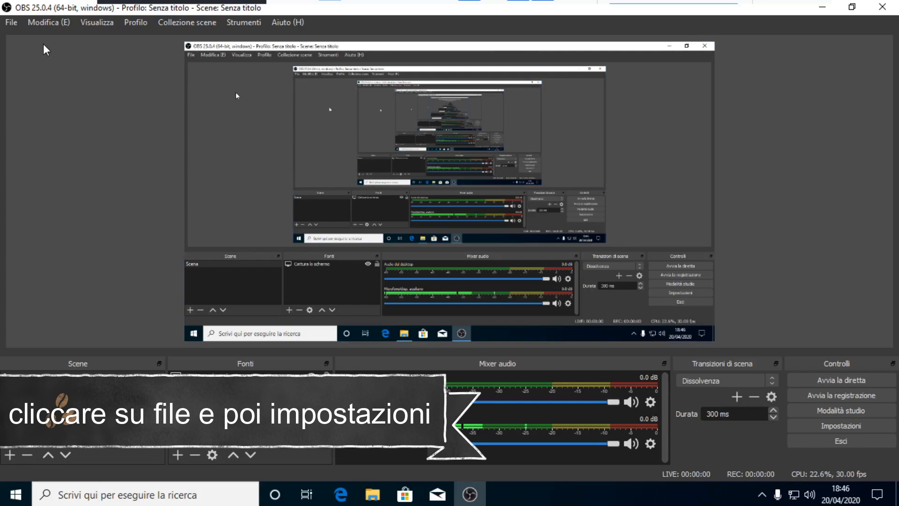
# Step: Set the scaled output resolution to 1360x768 in the video settings and save the change
pyautogui.click(11, 23)
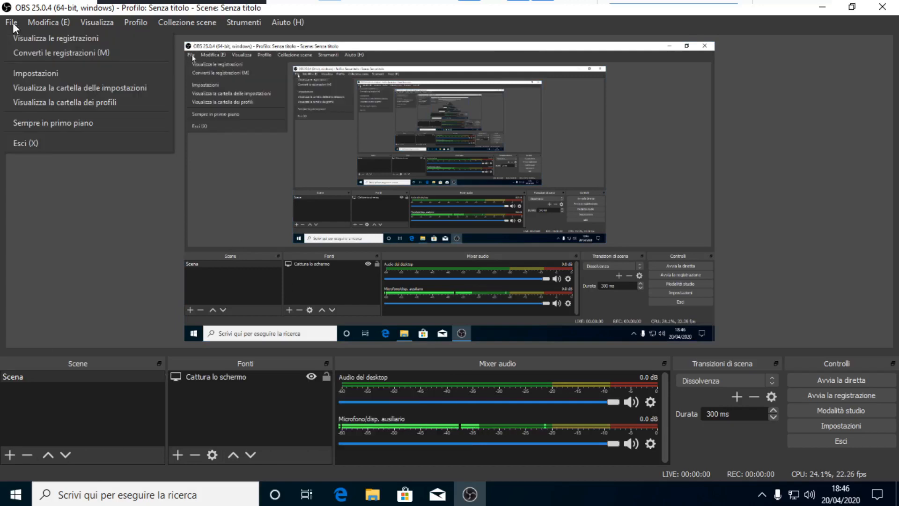
pyautogui.click(43, 75)
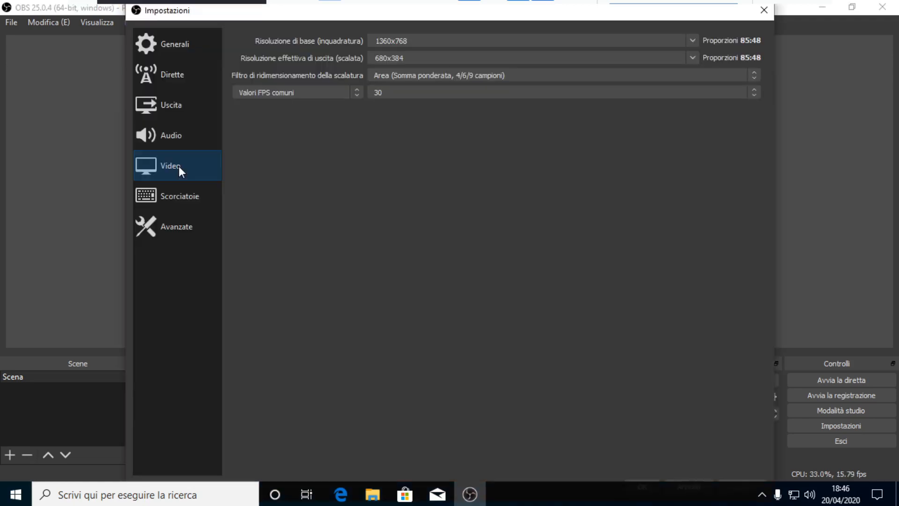
pyautogui.click(694, 58)
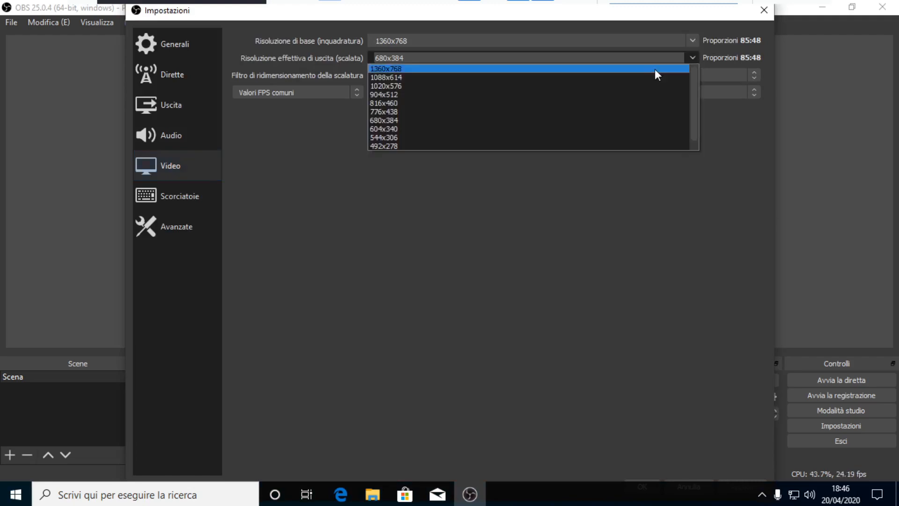
pyautogui.click(656, 71)
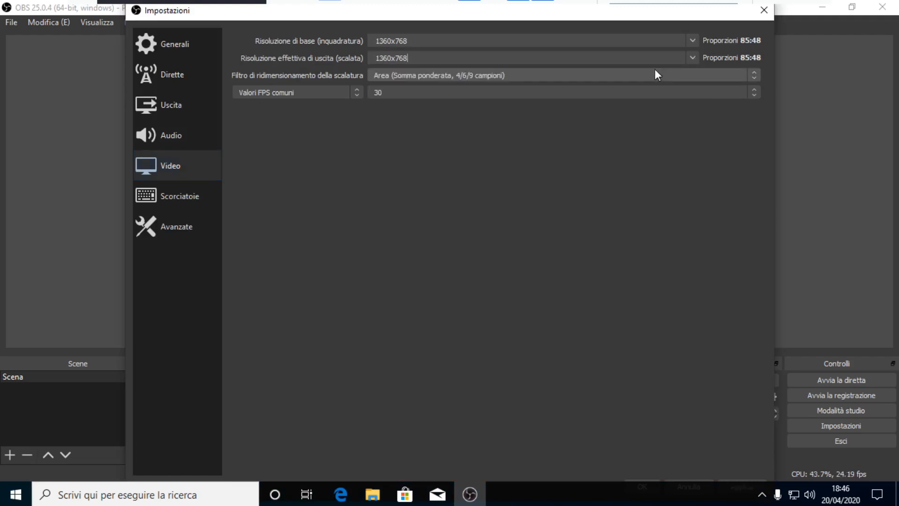
pyautogui.click(646, 480)
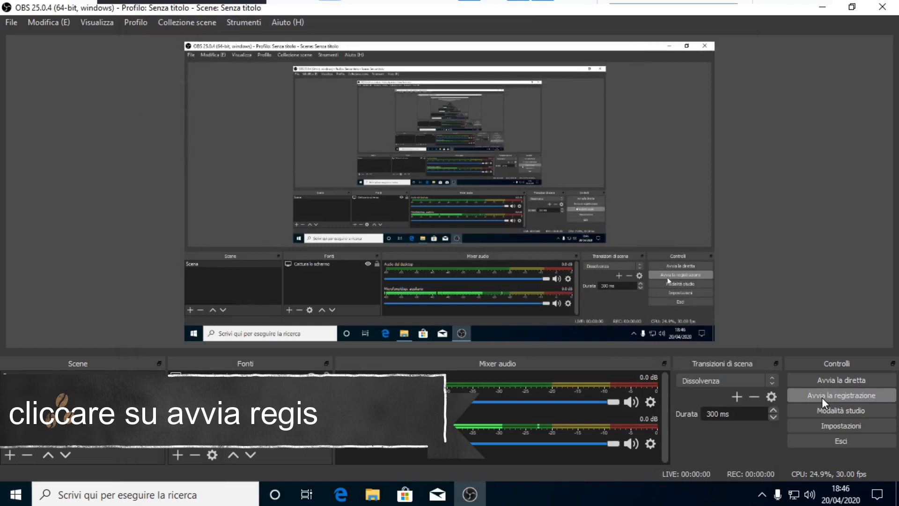
# Step: Start recording the screen and minimize the OBS window
pyautogui.click(822, 398)
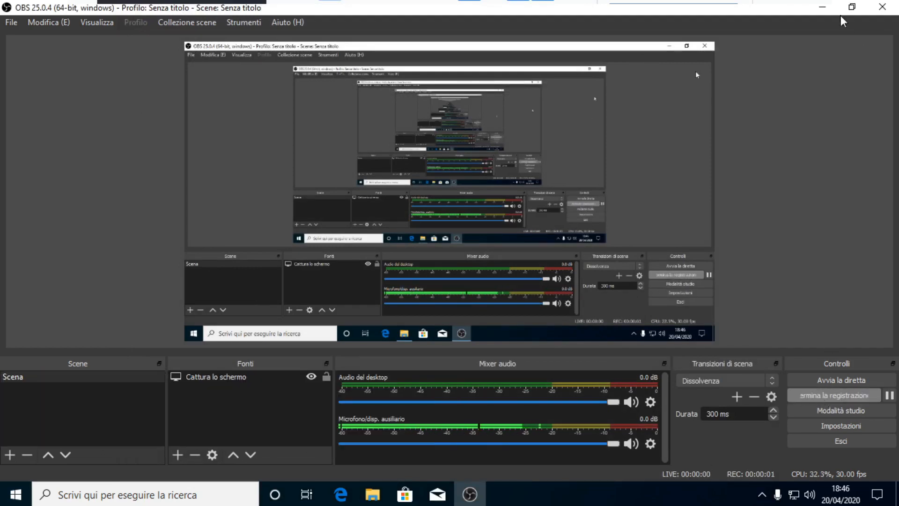
pyautogui.click(823, 8)
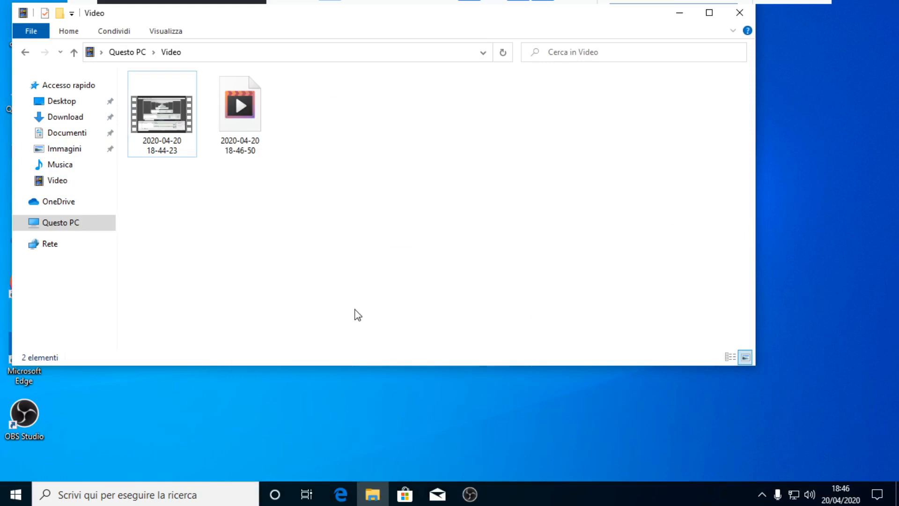
# Step: Launch Word from the installed programs and go straight to a blank document
pyautogui.click(16, 494)
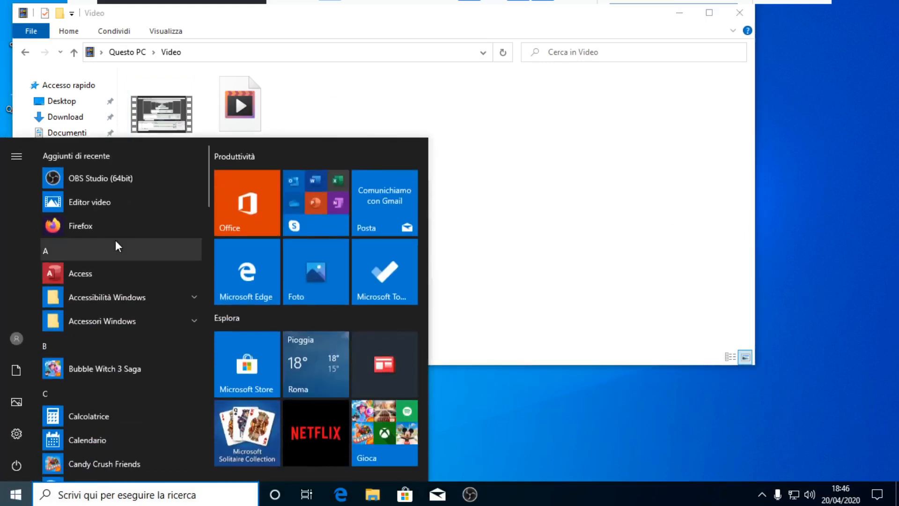
pyautogui.moveTo(208, 177); pyautogui.dragTo(212, 438)
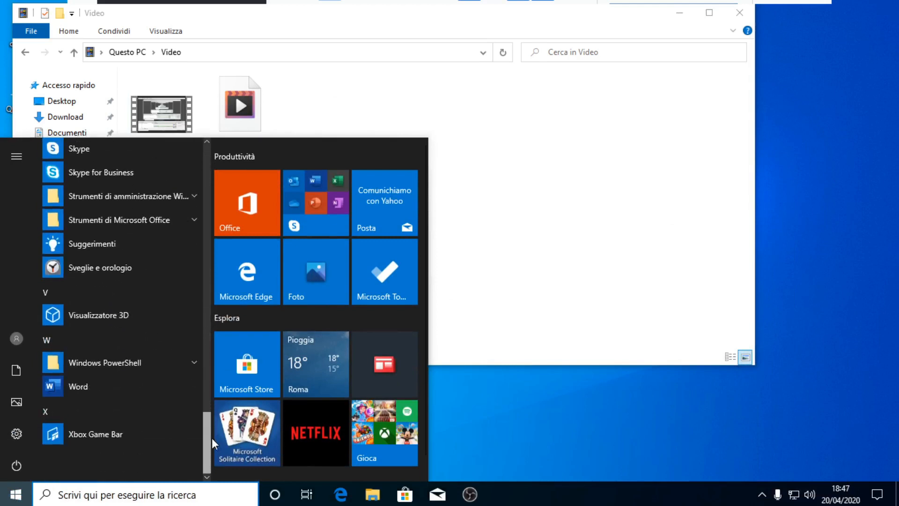
pyautogui.click(125, 394)
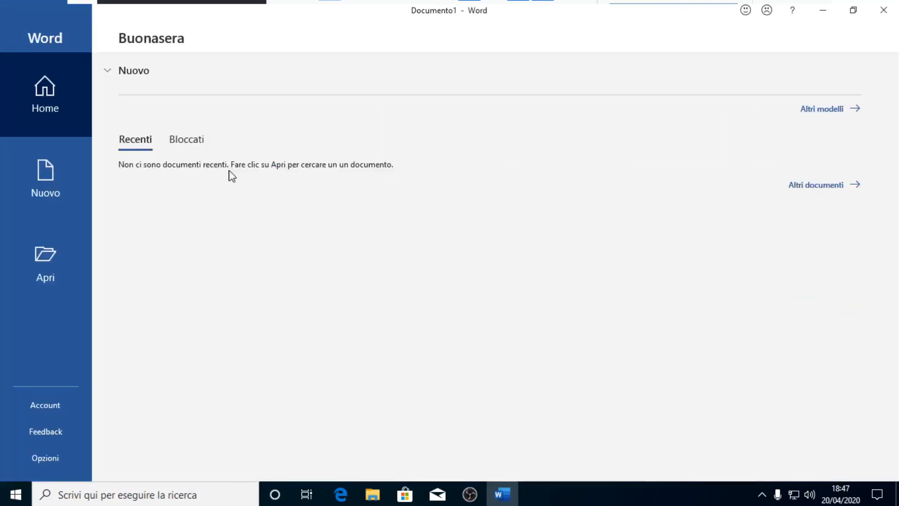
pyautogui.press('Escape')
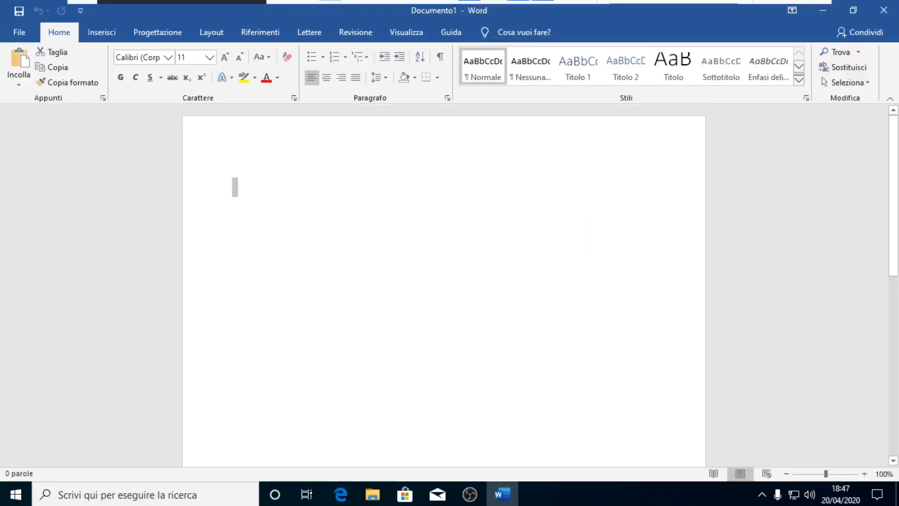
# Step: Write "La qualità del video finalmente è perfetta. Controllare che le impostazioni della risoluzione del primo combacino con il secondo." in the document
pyautogui.write('La qualità del video finalmente è perfetta.')
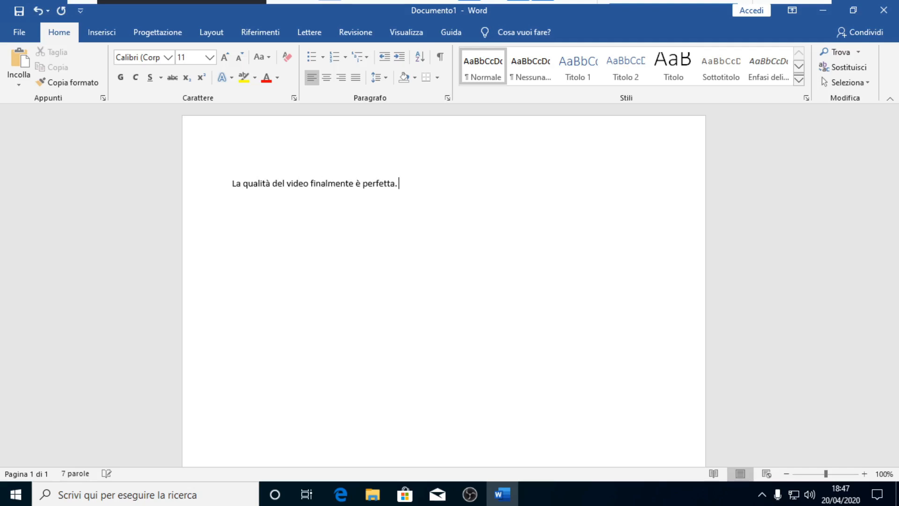
pyautogui.write(' Controllare che le impos')
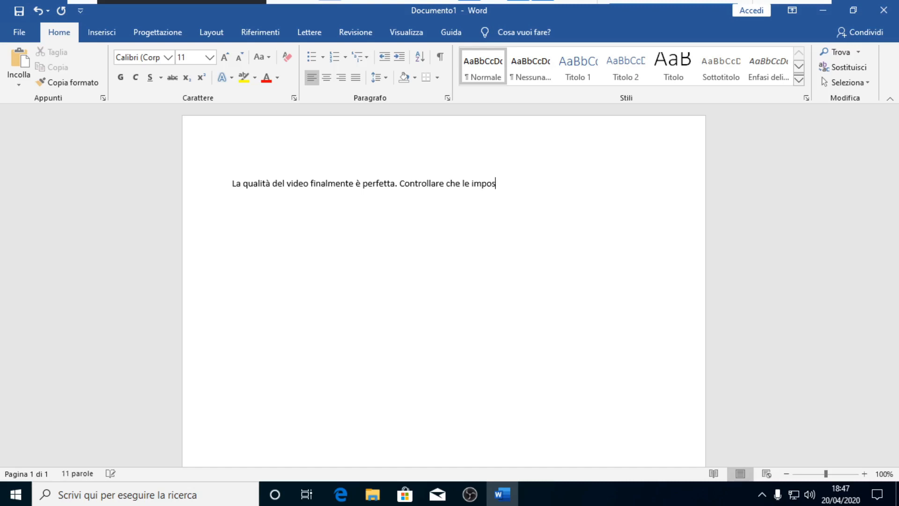
pyautogui.write('tazioni della rispluzion')
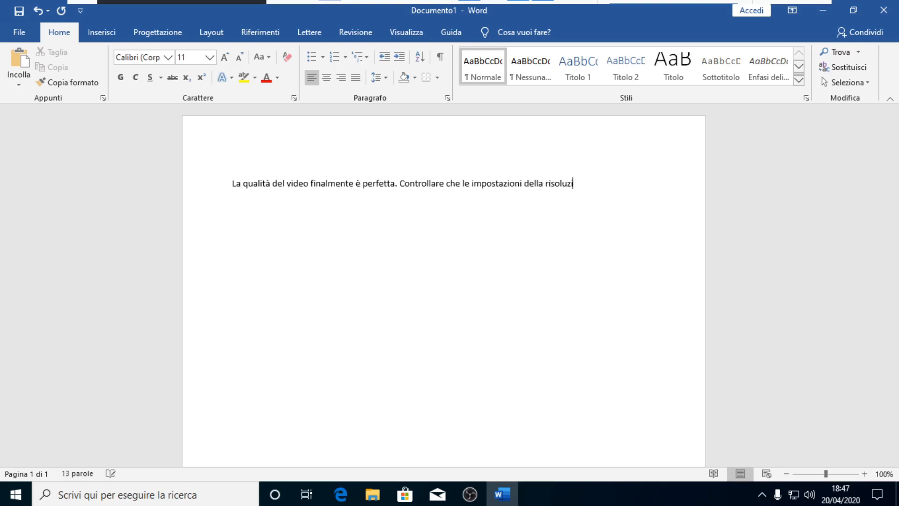
pyautogui.write('e del primo compa')
pyautogui.press('BackSpace')
pyautogui.write('bacino')
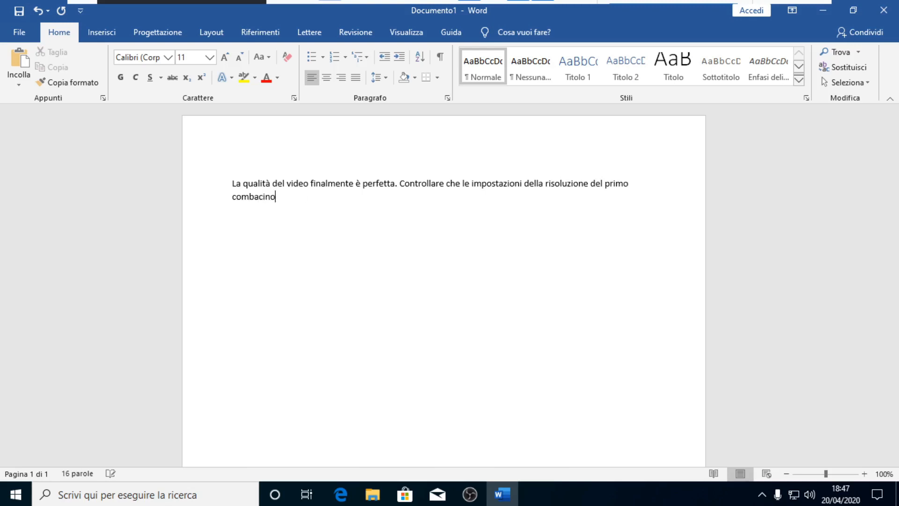
pyautogui.write(' con il secondo.')
# Step: Set the font size of the whole paragraph to 36 and deselect the text
pyautogui.moveTo(345, 195); pyautogui.dragTo(223, 187)
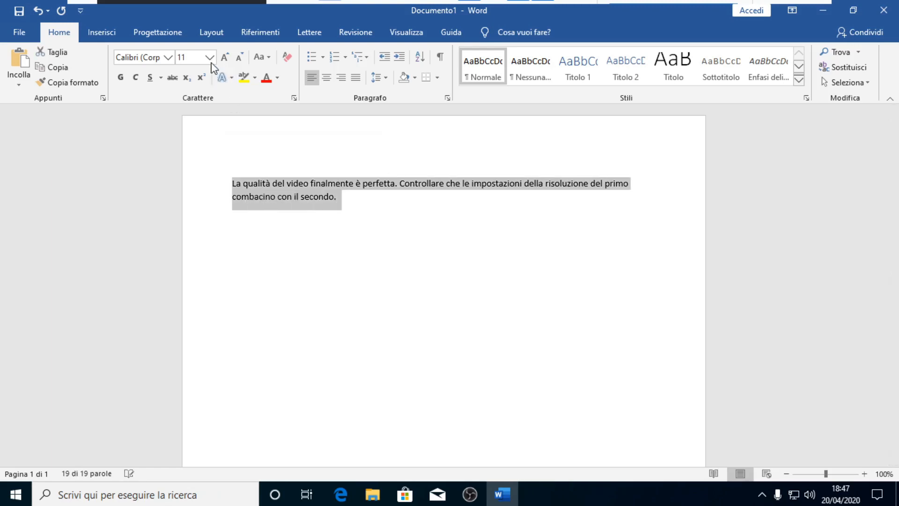
pyautogui.click(210, 57)
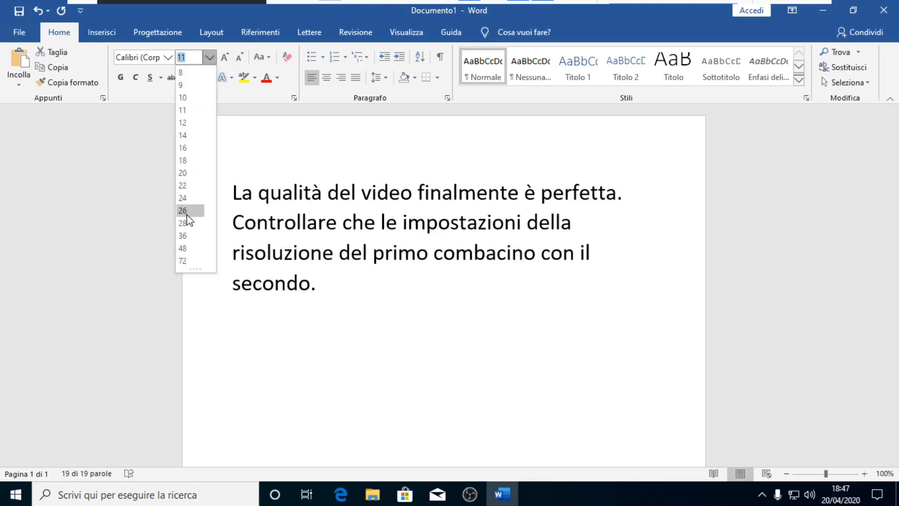
pyautogui.click(186, 237)
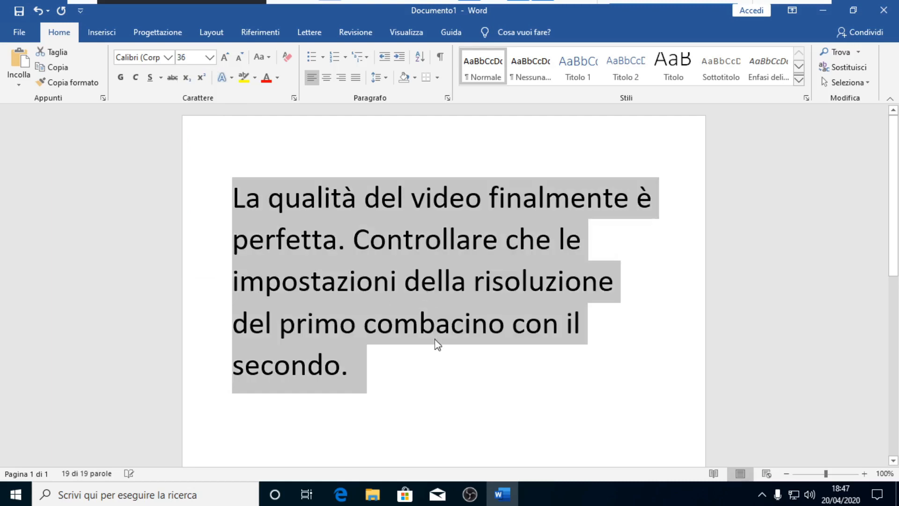
pyautogui.click(425, 370)
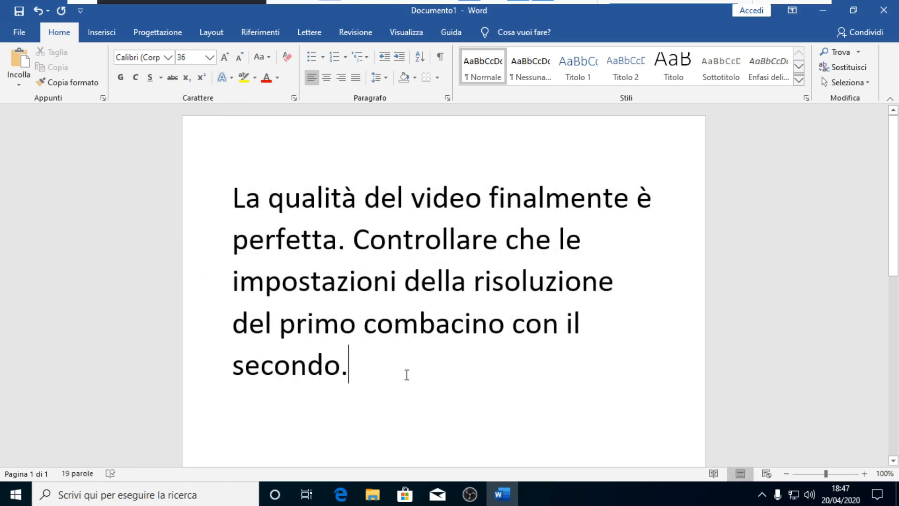
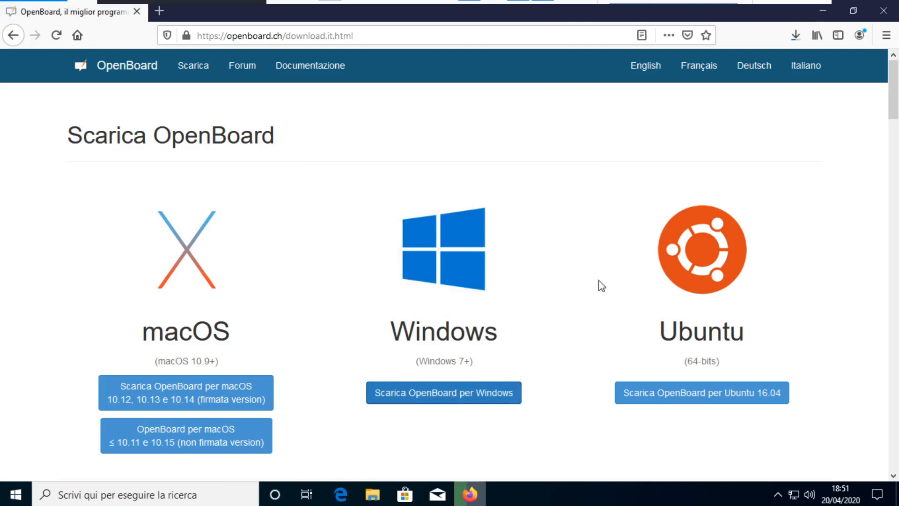
# Step: Run the downloaded OpenBoard_Installer_1.5.4.exe, allow it to make changes to the device, and accept Italiano as the setup language
pyautogui.click(795, 38)
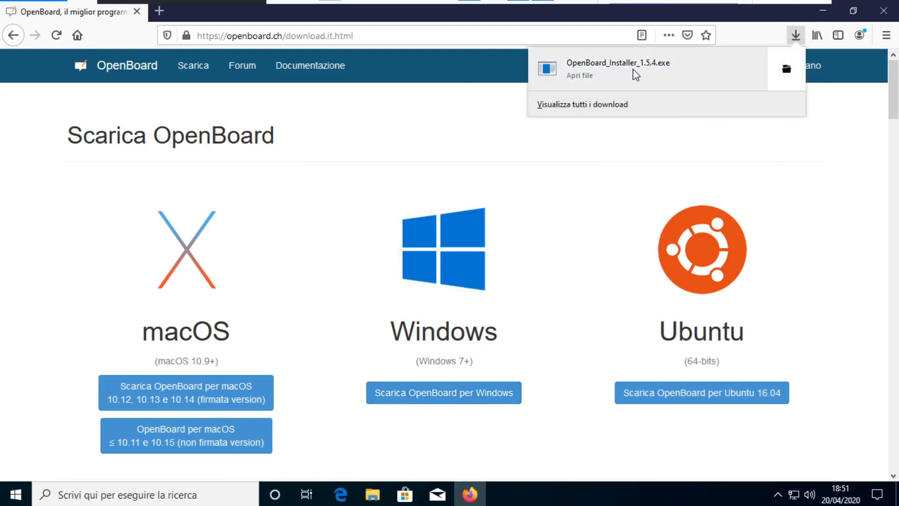
pyautogui.click(626, 65)
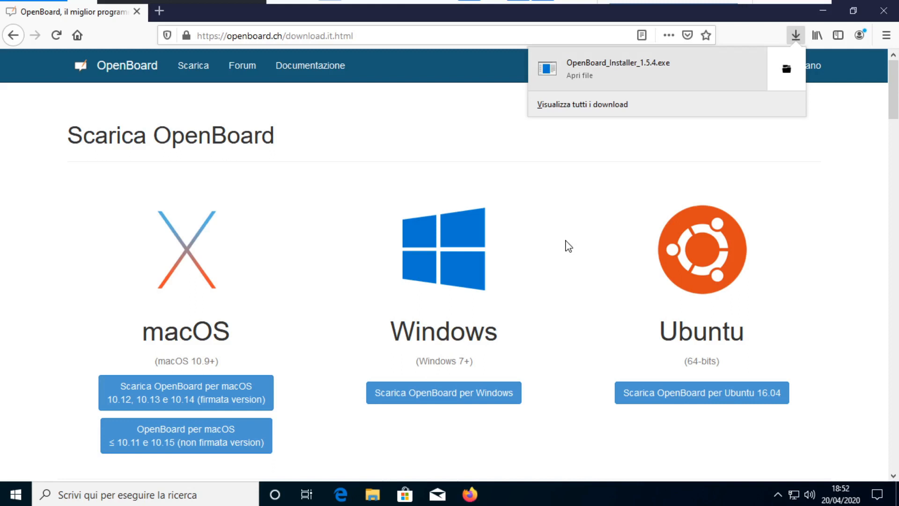
pyautogui.click(586, 68)
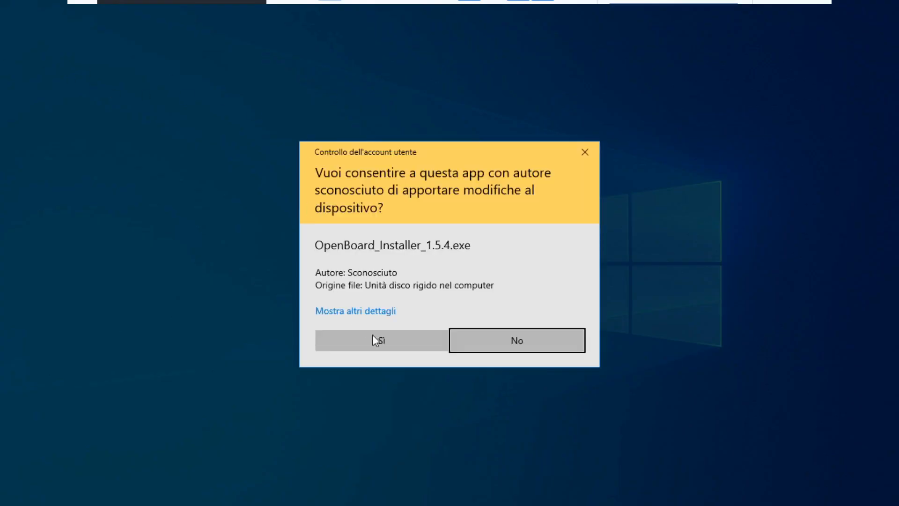
pyautogui.click(375, 340)
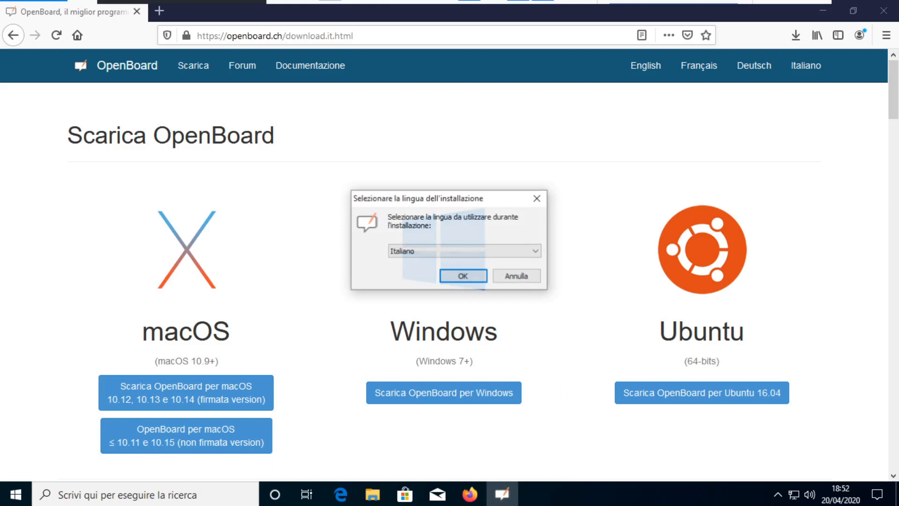
pyautogui.click(463, 276)
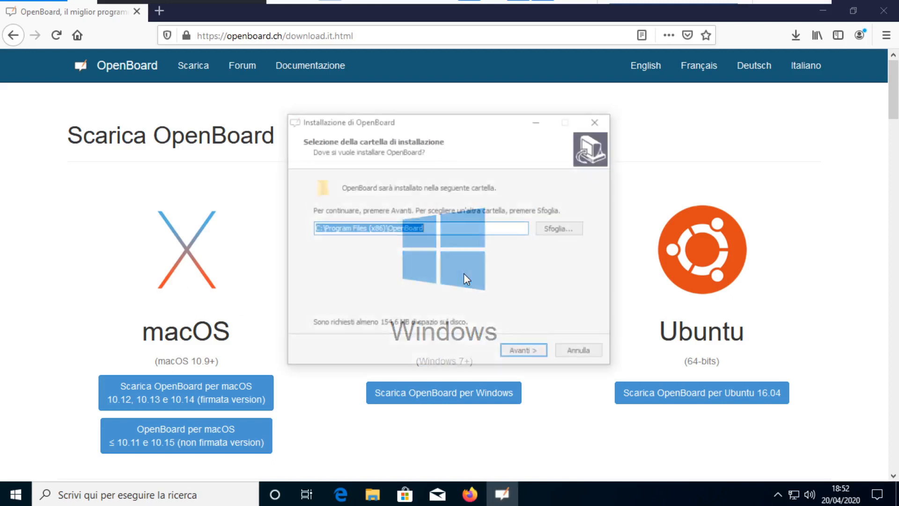
# Step: Install OpenBoard with the default installation and Start menu folders, adding a desktop icon
pyautogui.click(536, 356)
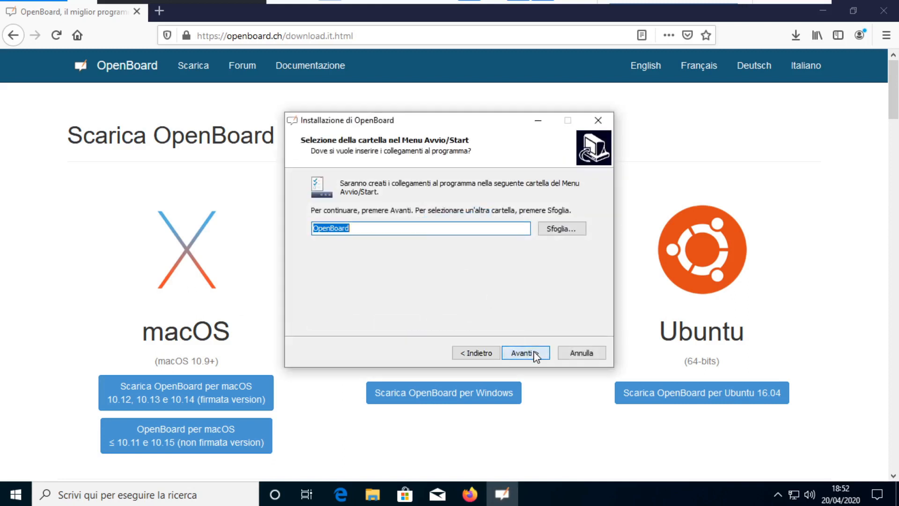
pyautogui.click(536, 356)
pyautogui.click(359, 226)
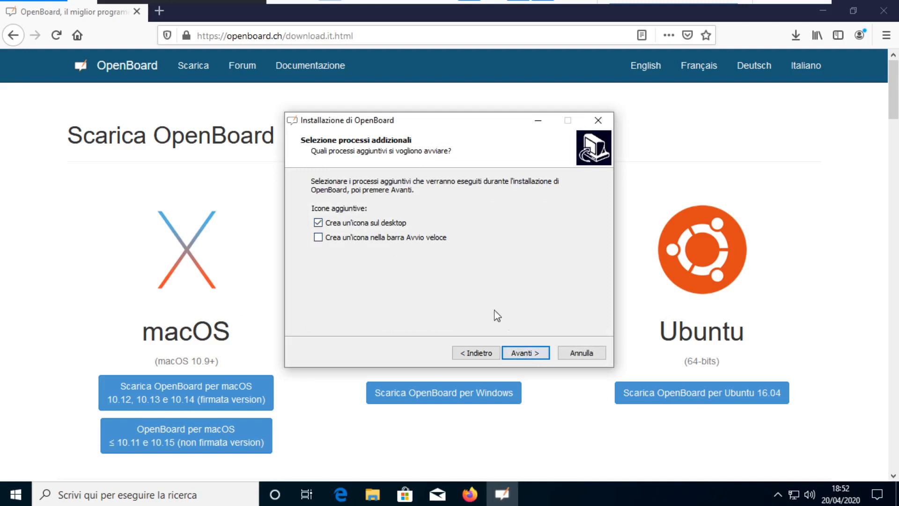
pyautogui.click(530, 354)
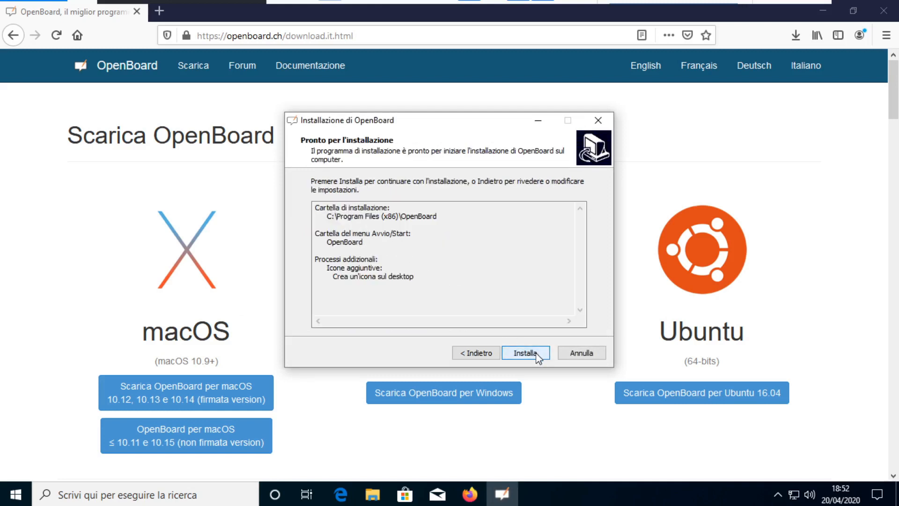
pyautogui.click(537, 356)
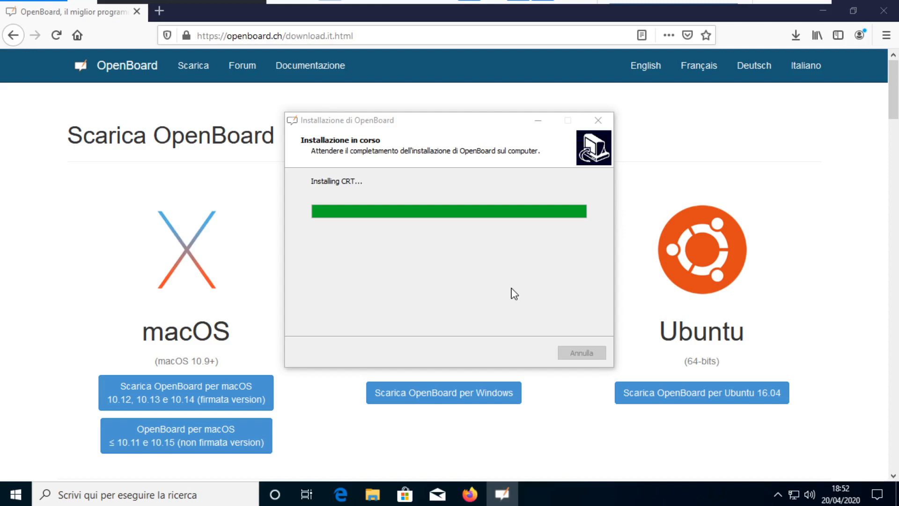
# Step: Finish the OpenBoard setup and close the Firefox window
pyautogui.click(433, 239)
pyautogui.click(529, 353)
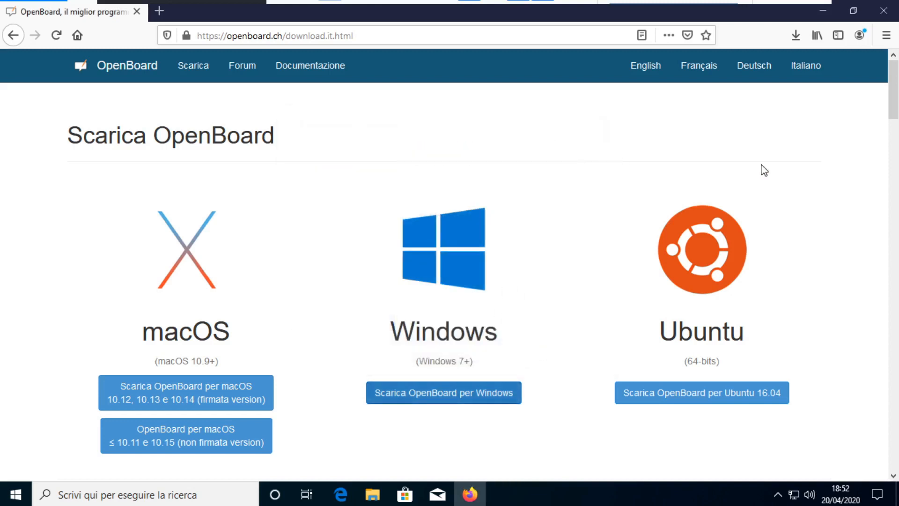
pyautogui.click(881, 13)
pyautogui.click(436, 292)
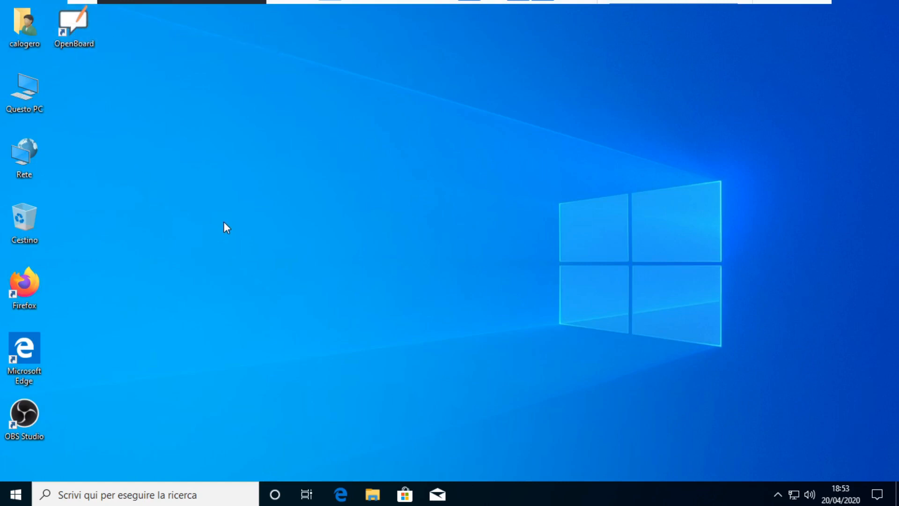
# Step: Launch OBS Studio from the desktop, start recording the screen, and minimize the OBS window
pyautogui.doubleClick(24, 414)
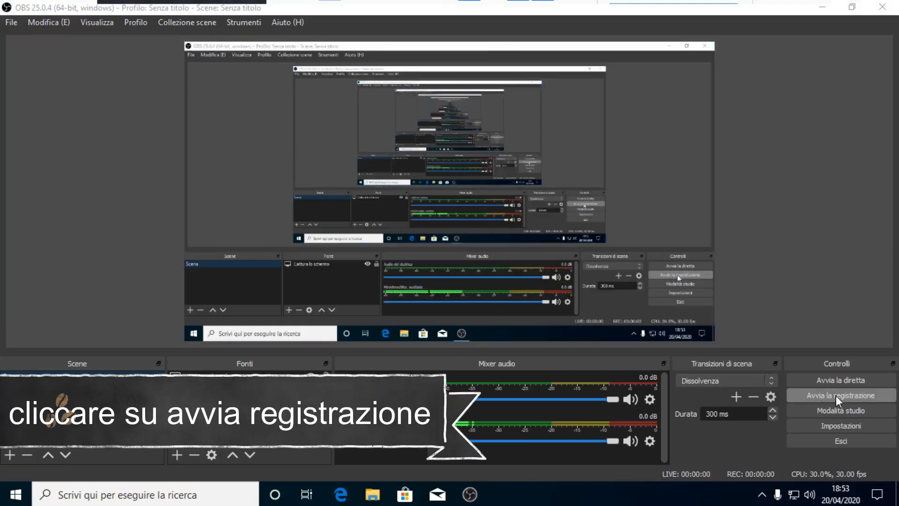
pyautogui.click(836, 395)
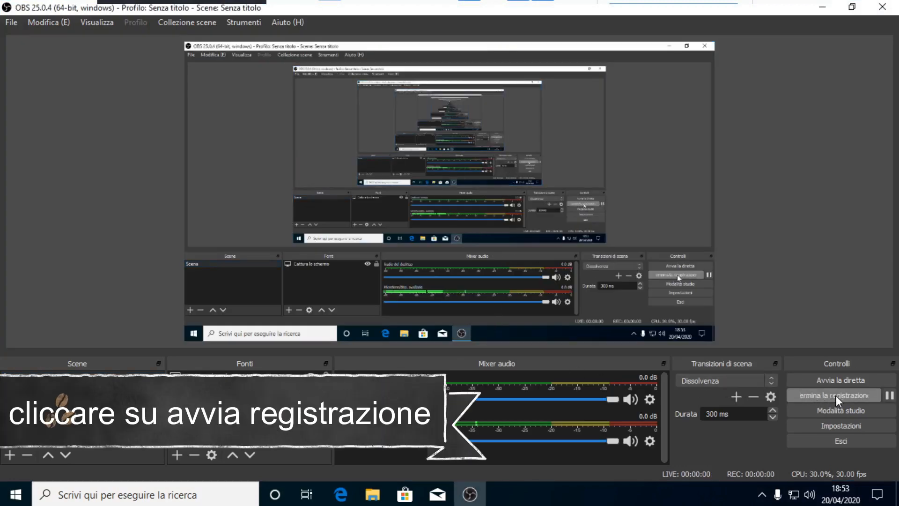
pyautogui.click(823, 9)
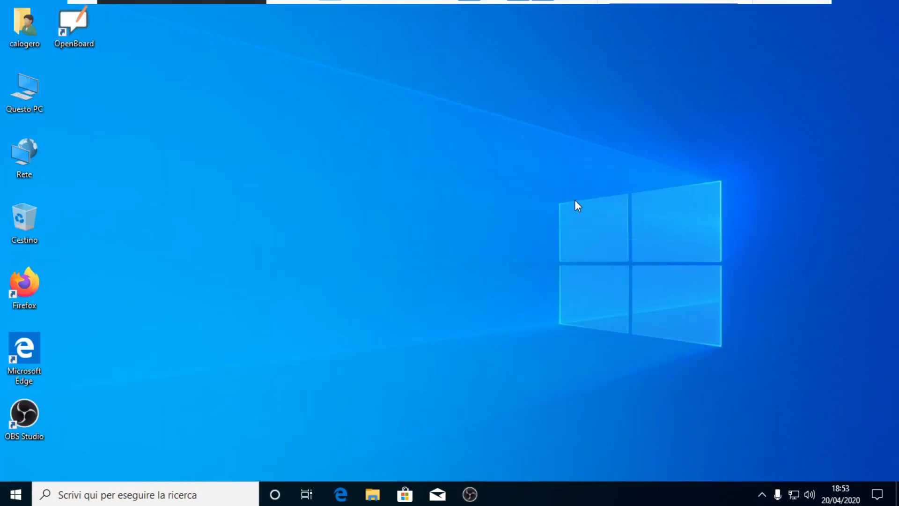
# Step: Launch OpenBoard from the desktop and change the page background to the dark grid
pyautogui.doubleClick(77, 24)
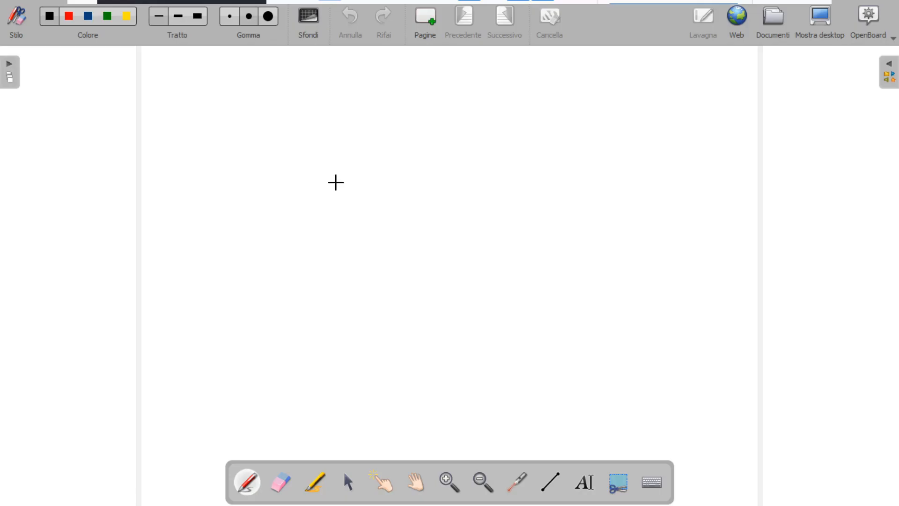
pyautogui.click(311, 23)
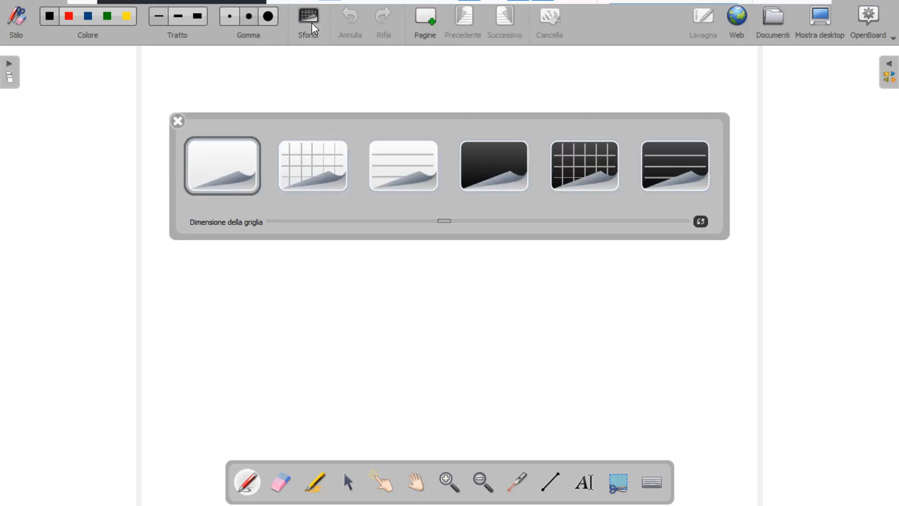
pyautogui.click(577, 163)
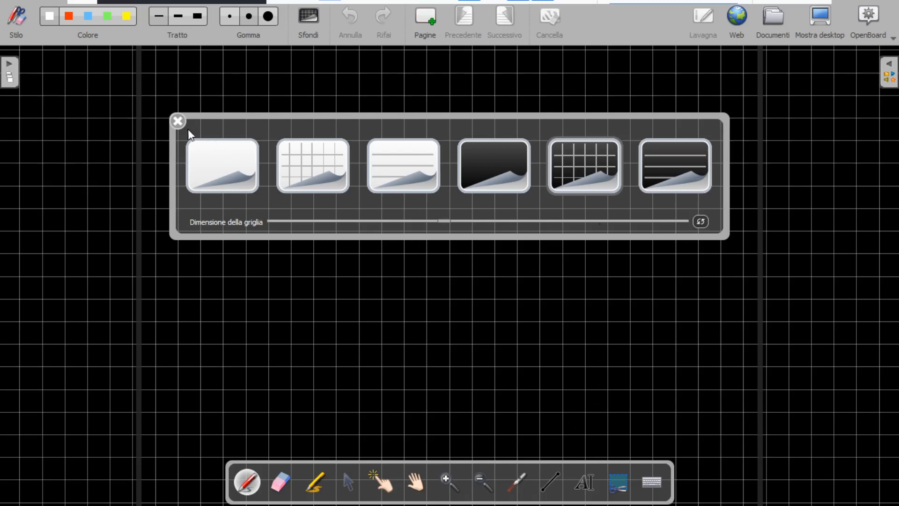
pyautogui.click(176, 118)
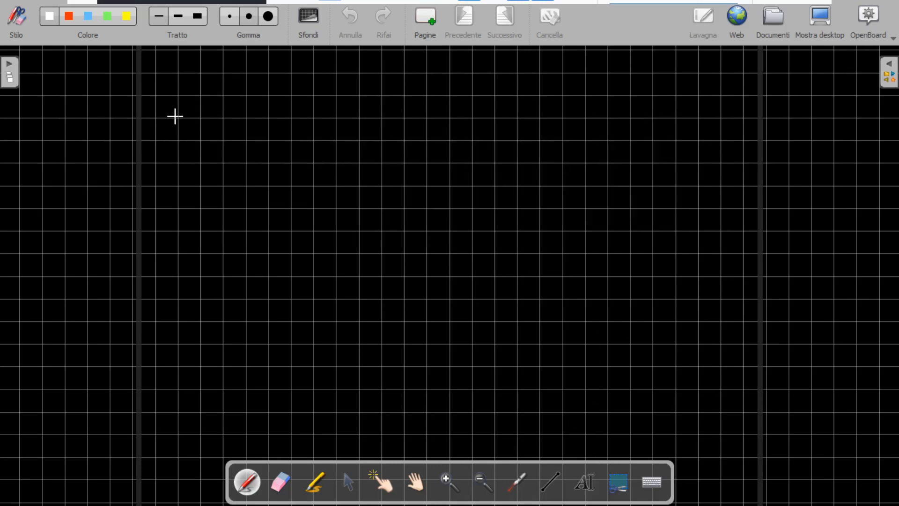
# Step: Insert a text box at the upper-left area of the board and stretch it across the page width
pyautogui.click(583, 479)
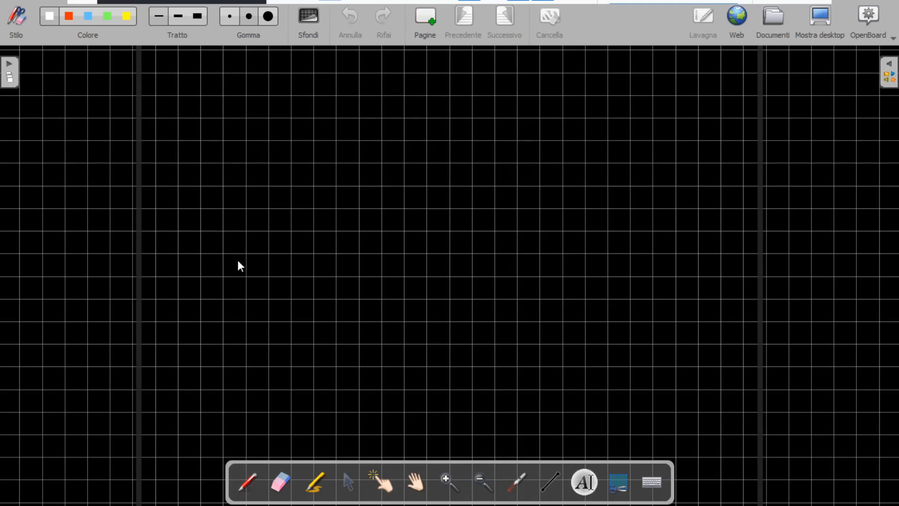
pyautogui.click(84, 77)
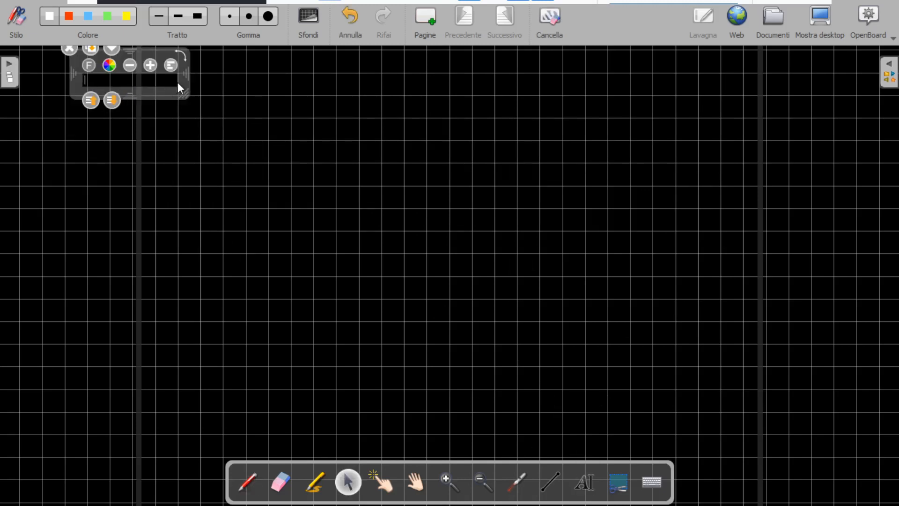
pyautogui.moveTo(189, 76); pyautogui.dragTo(818, 76)
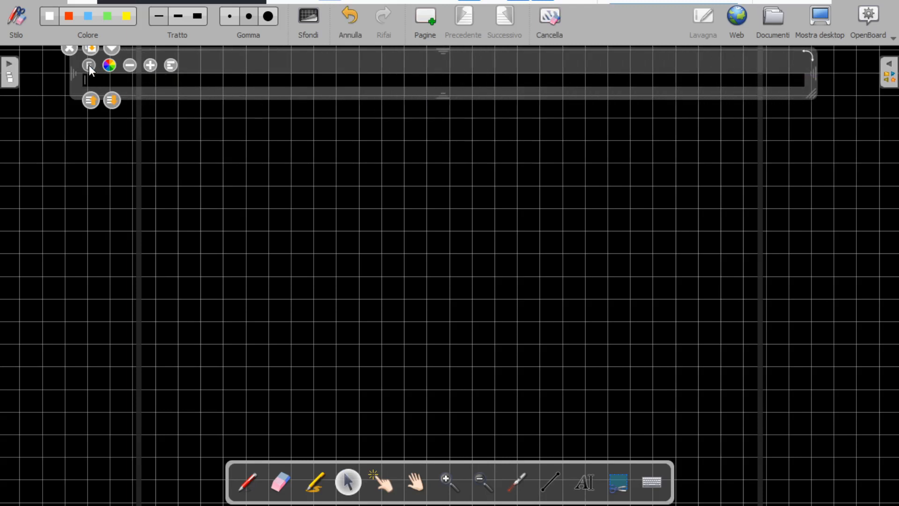
# Step: Set the text box's font size to 36 and widen the box again to span almost the whole board
pyautogui.click(89, 65)
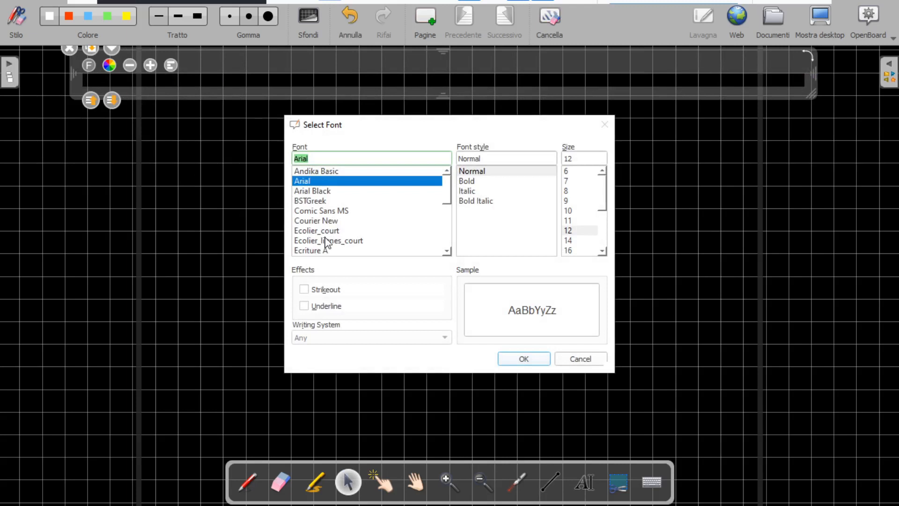
pyautogui.scroll(-3, 589, 242)
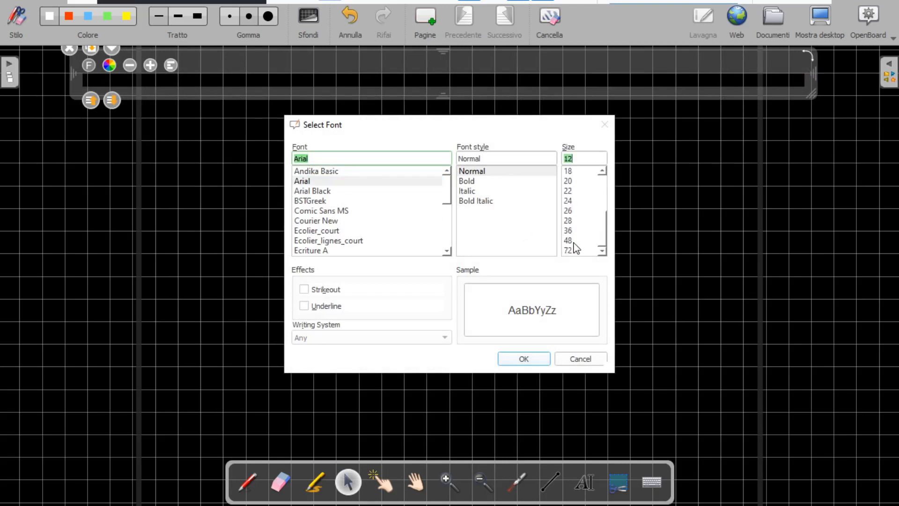
pyautogui.click(576, 231)
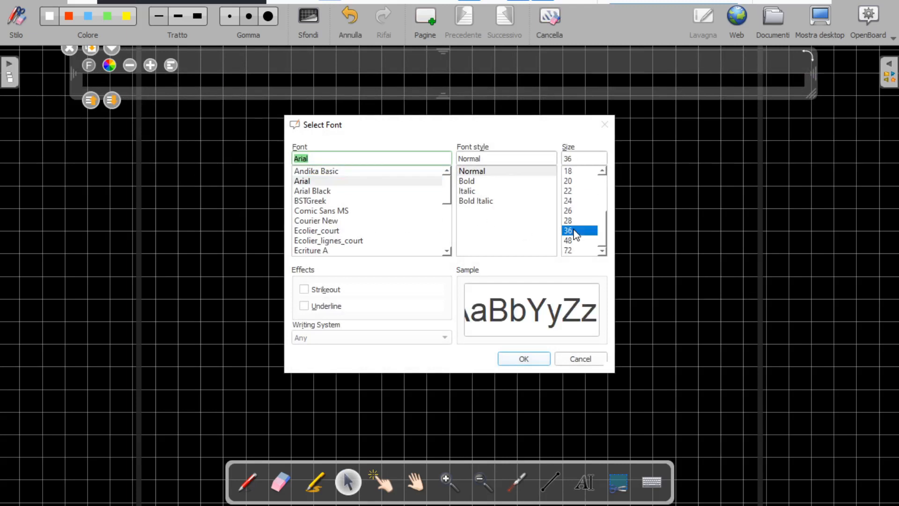
pyautogui.click(530, 361)
pyautogui.moveTo(186, 75); pyautogui.dragTo(849, 75)
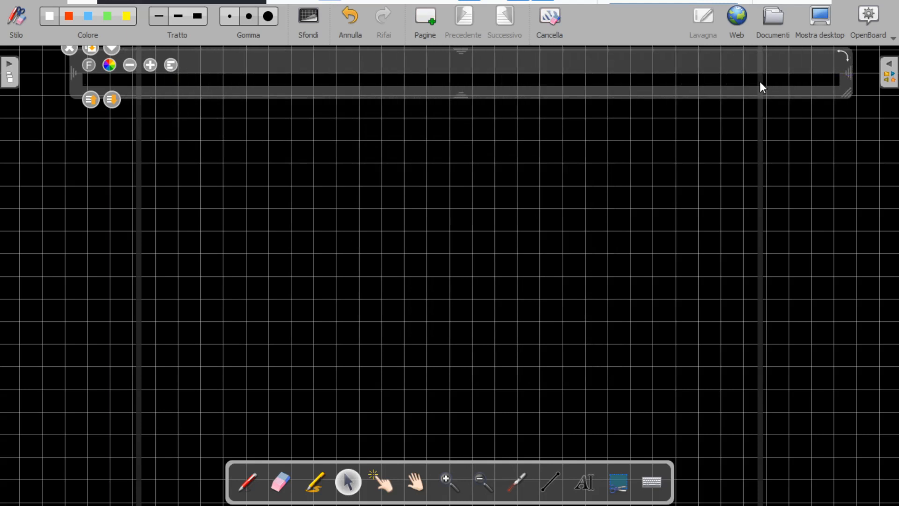
# Step: Write "Per i colleghi. Ecco usare openboard per registrare le lezioni con l'aiuto di OBS-STUDIO." in the text box and deselect it
pyautogui.write('P')
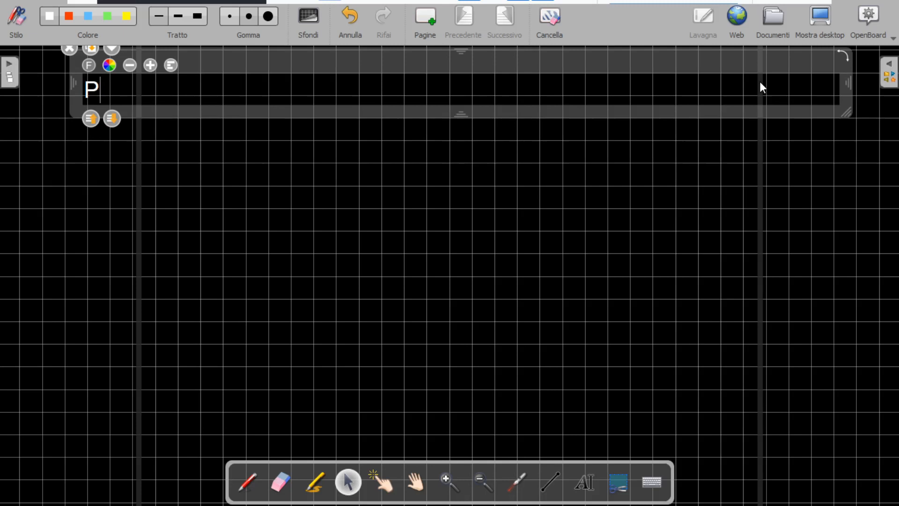
pyautogui.write('er i colleghi. Ec')
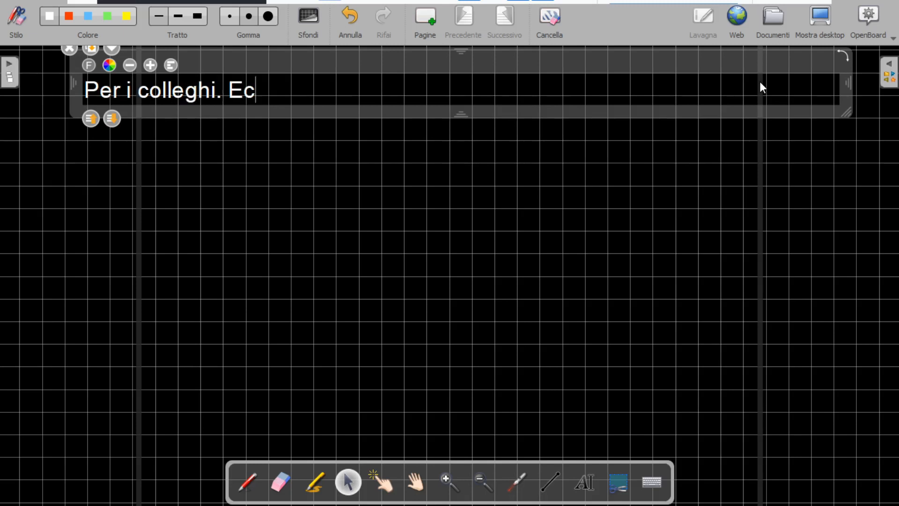
pyautogui.write('co usare open')
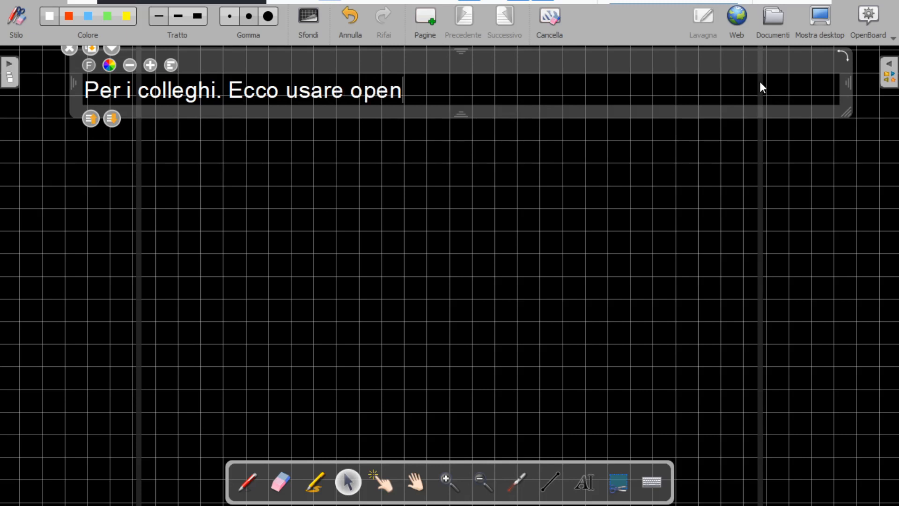
pyautogui.write('board ')
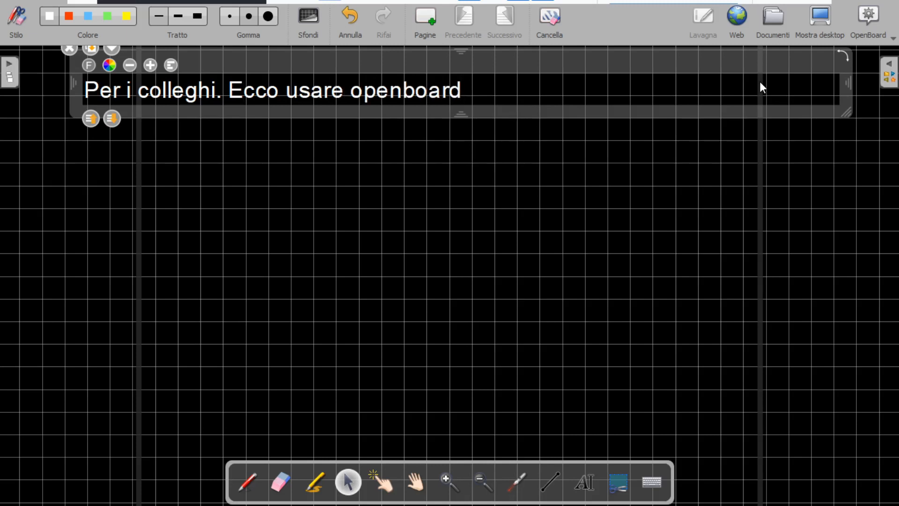
pyautogui.write('per registrare le')
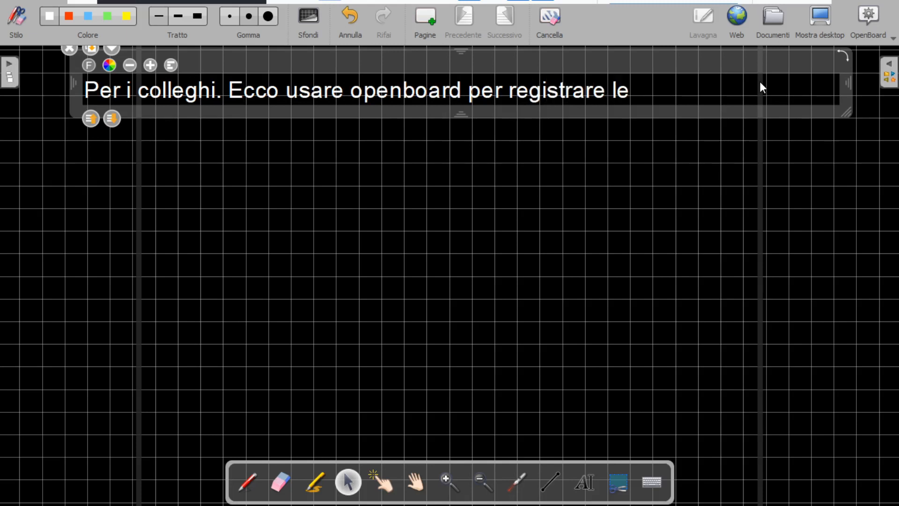
pyautogui.write(" lezioni con l'aiuto di")
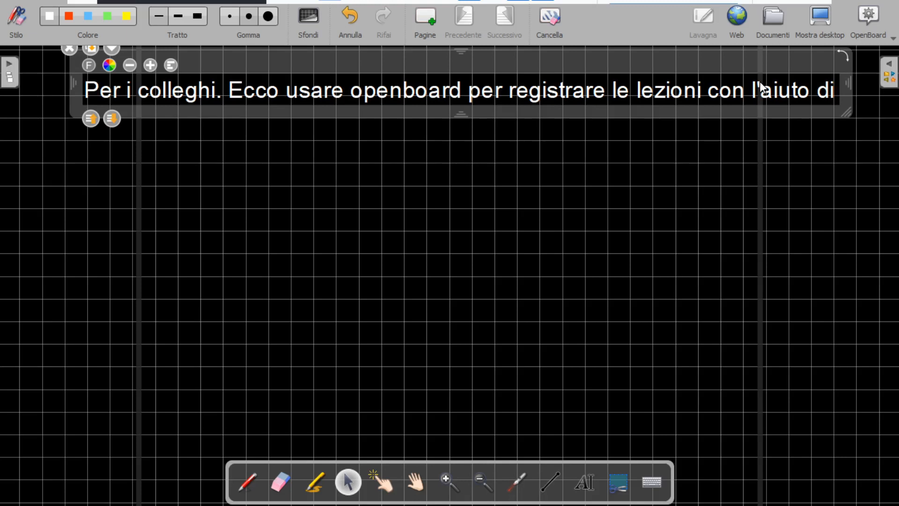
pyautogui.write(' OBS-S')
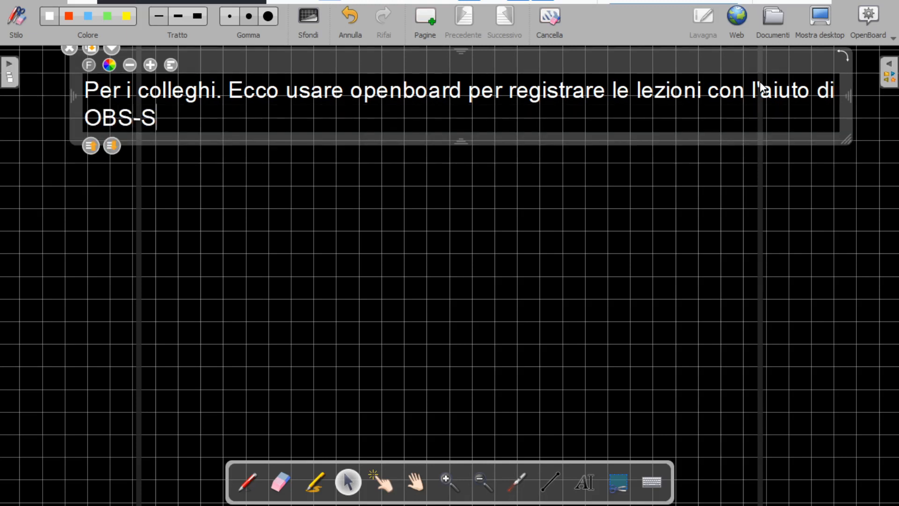
pyautogui.write('TUDIO.')
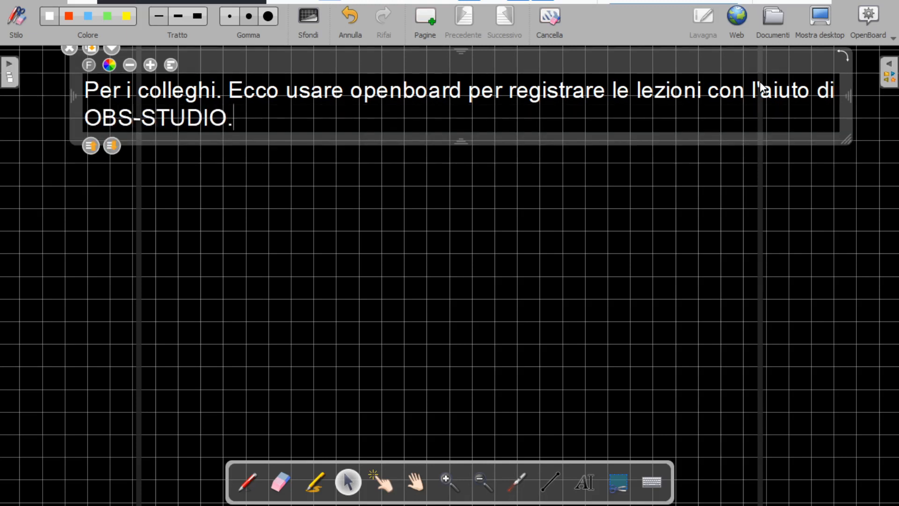
pyautogui.click(593, 222)
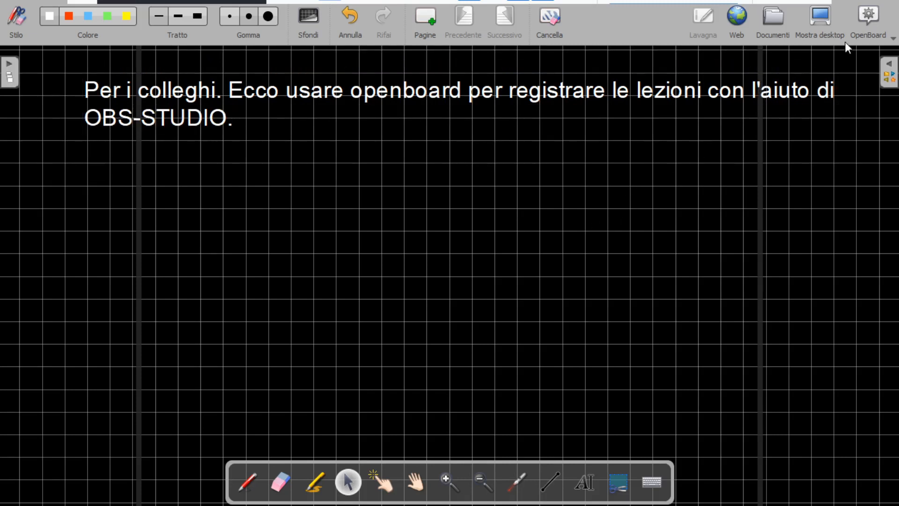
# Step: Quit OpenBoard and return to the Windows desktop
pyautogui.click(857, 34)
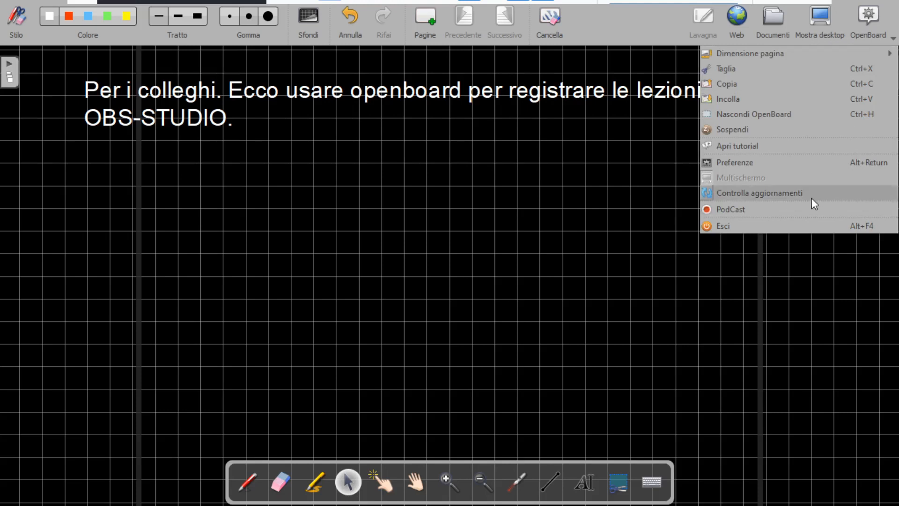
pyautogui.click(801, 221)
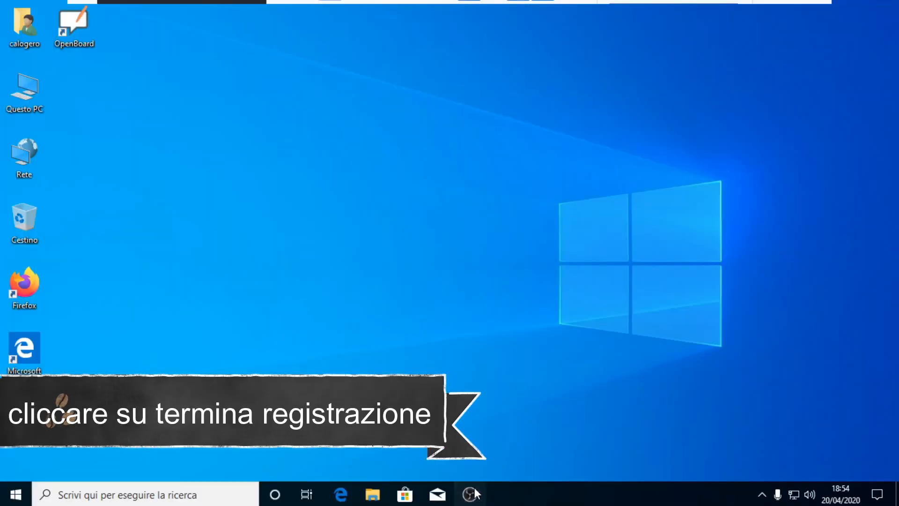
# Step: Switch to OBS Studio, stop the screen recording, and close the program
pyautogui.click(476, 492)
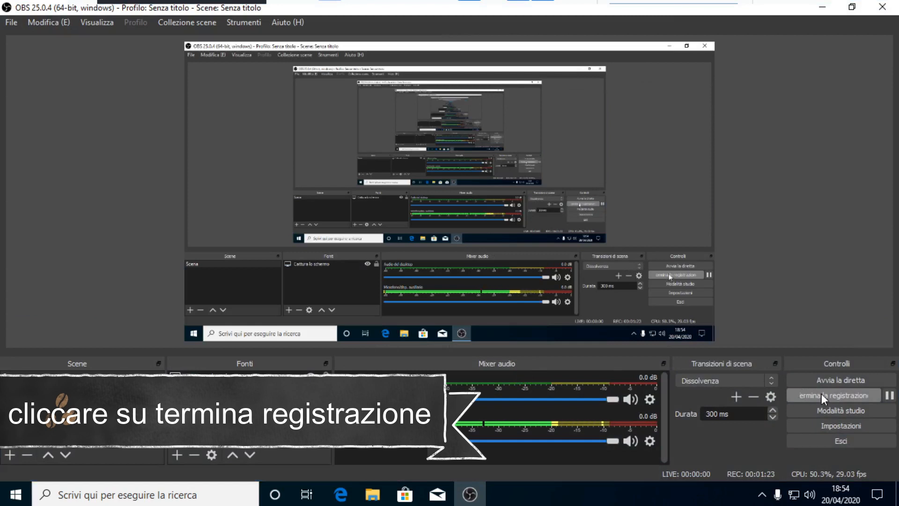
pyautogui.click(840, 397)
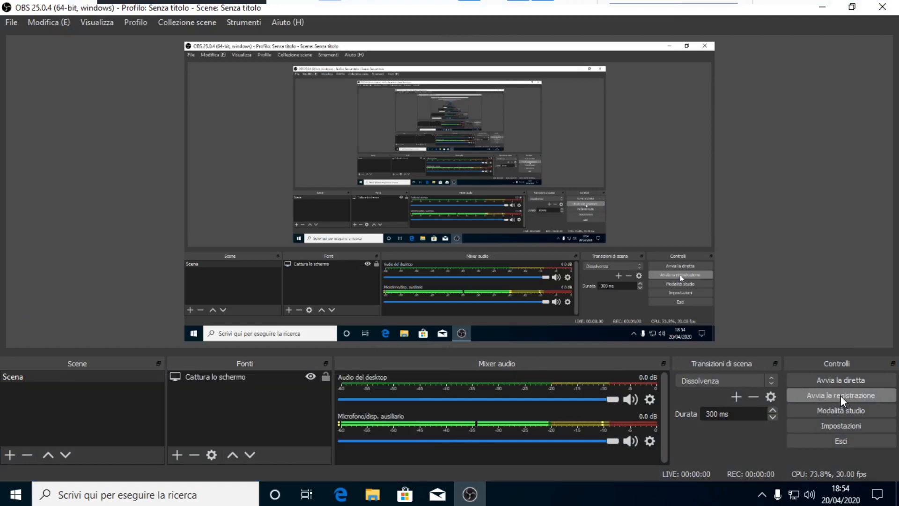
pyautogui.click(890, 6)
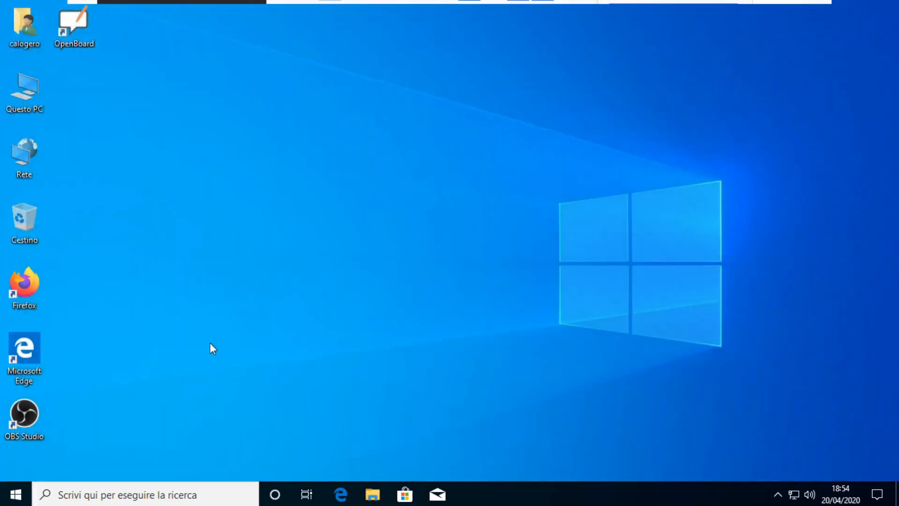